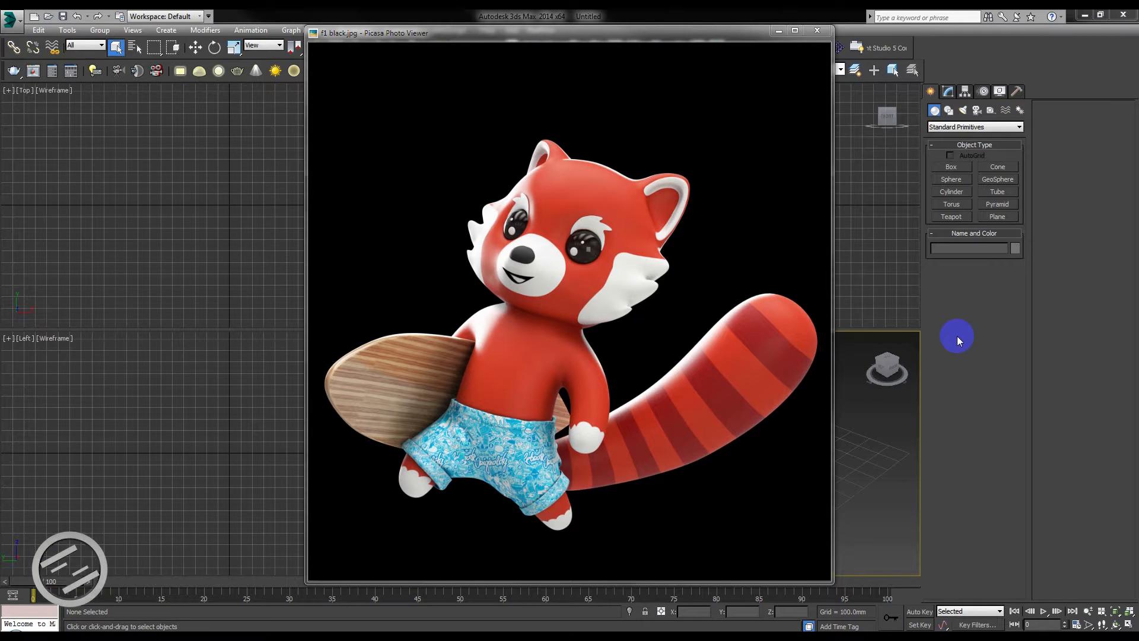
Minimize the reference picture and open the recent scene foxy clean t pose.max.
click(779, 31)
click(11, 20)
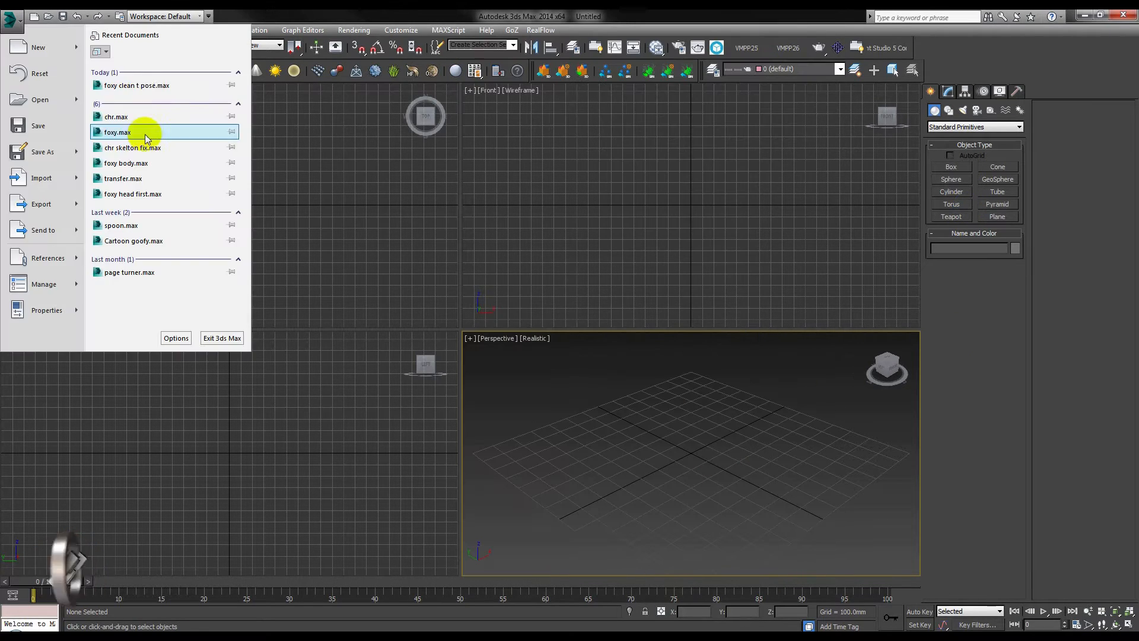
click(148, 134)
Examine the red panda character's shape and materials in the perspective view from several angles.
alt+middle_drag(534, 439, 488, 429)
scroll(506, 433, up, 3)
scroll(486, 433, down, 3)
scroll(493, 429, up, 2)
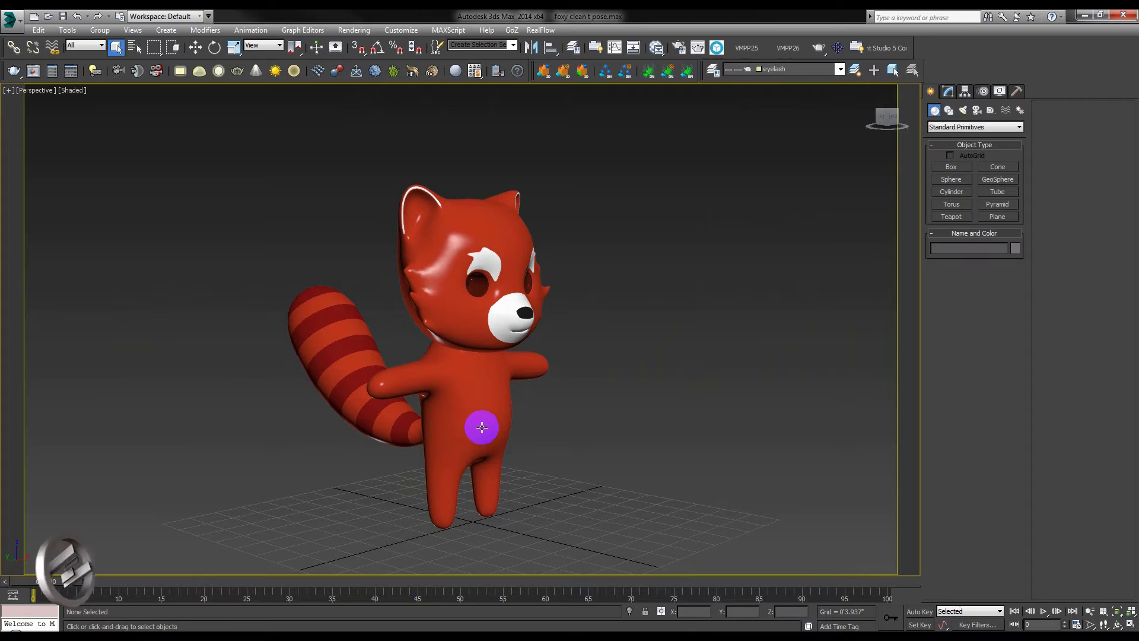
alt+middle_drag(498, 408, 474, 406)
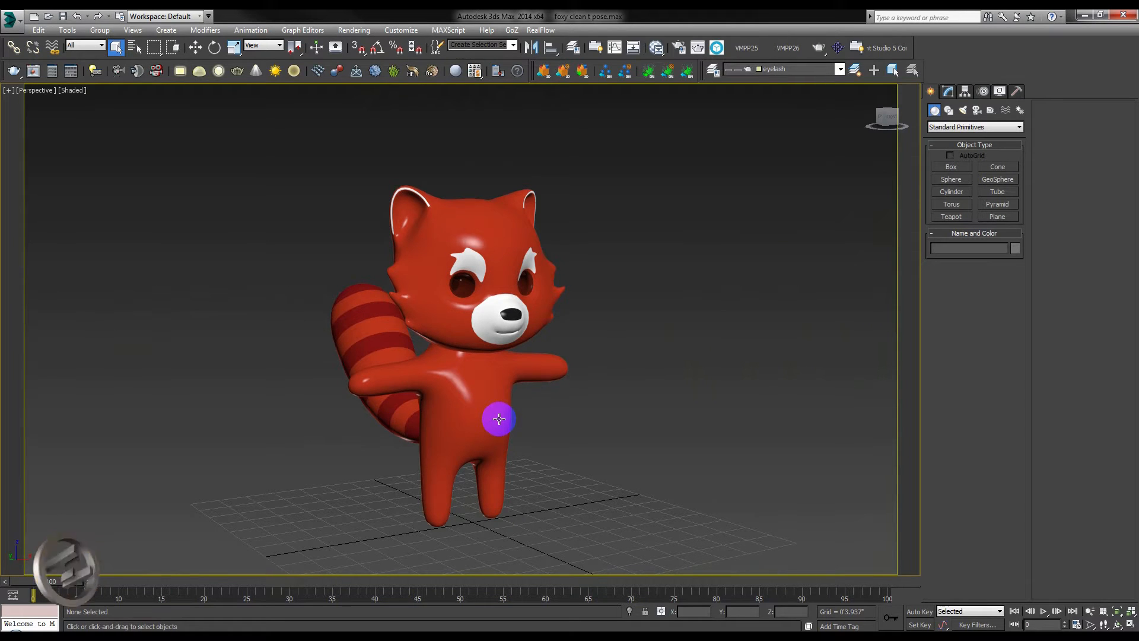
alt+middle_drag(483, 419, 494, 412)
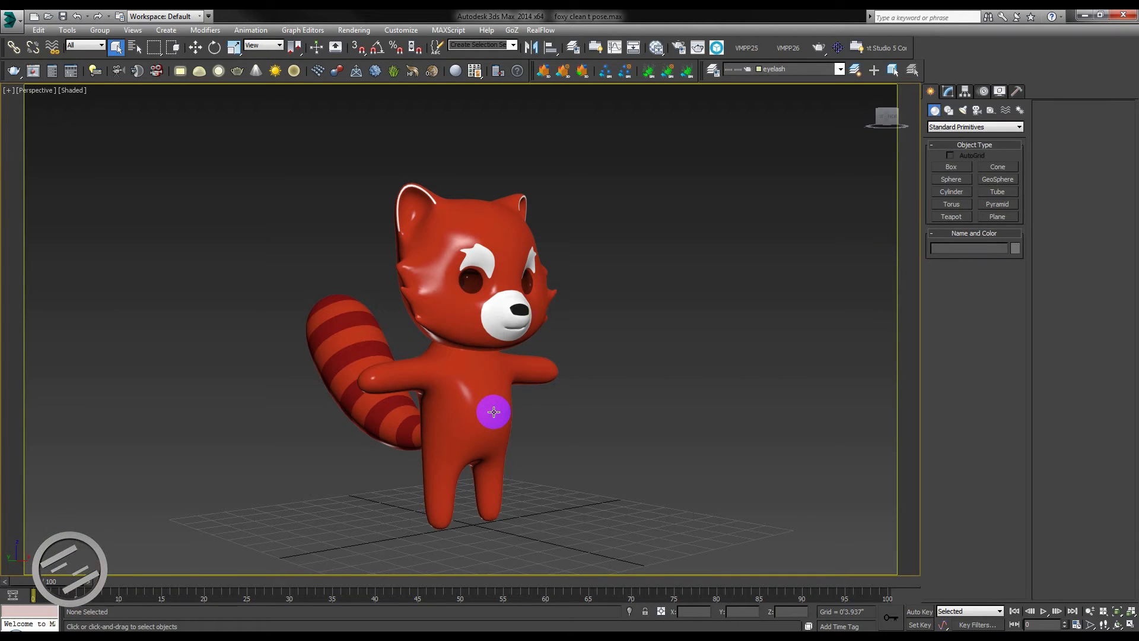
mouse_move(497, 413)
alt+middle_down()
mouse_move(483, 419)
mouse_move(492, 418)
alt+middle_up()
Check the options for sending the scene to Maya, and leave without sending anything.
click(10, 19)
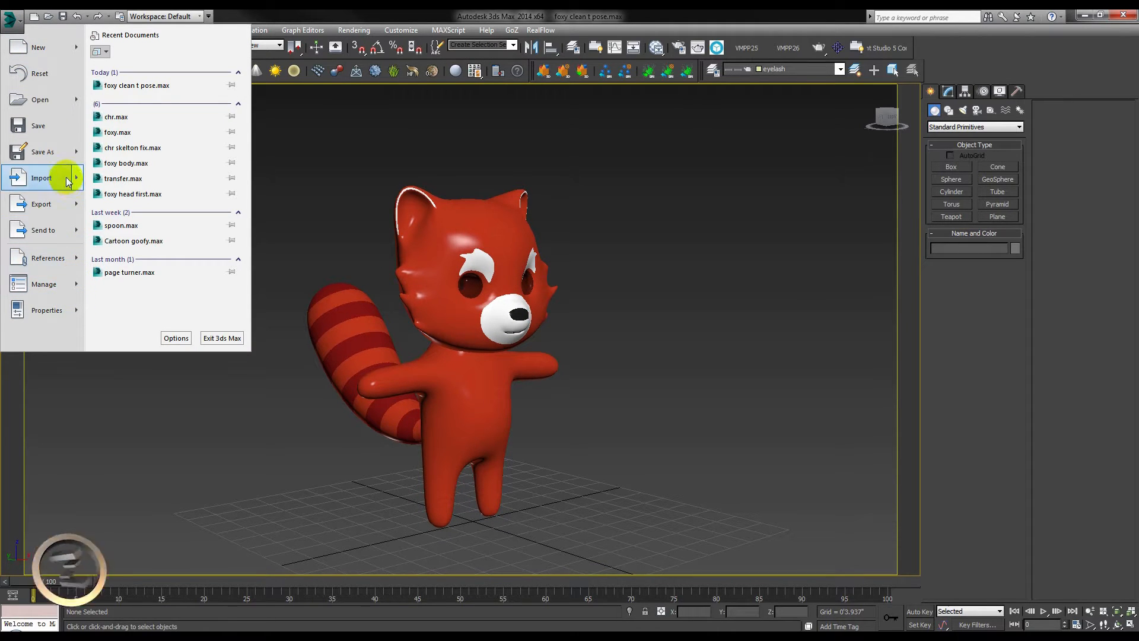
click(71, 231)
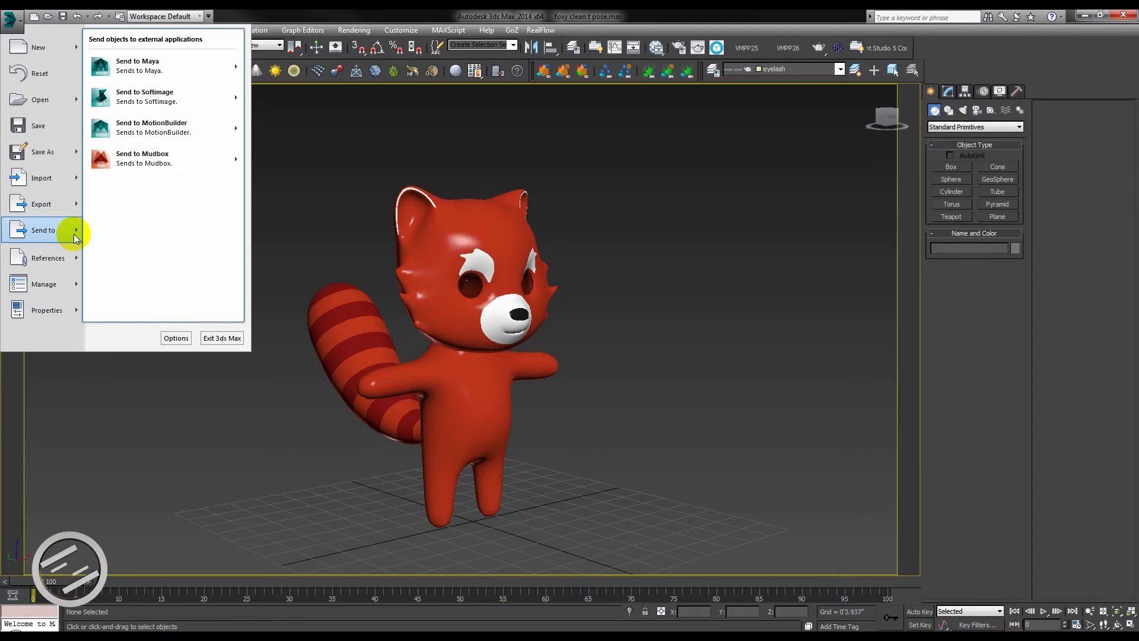
click(208, 70)
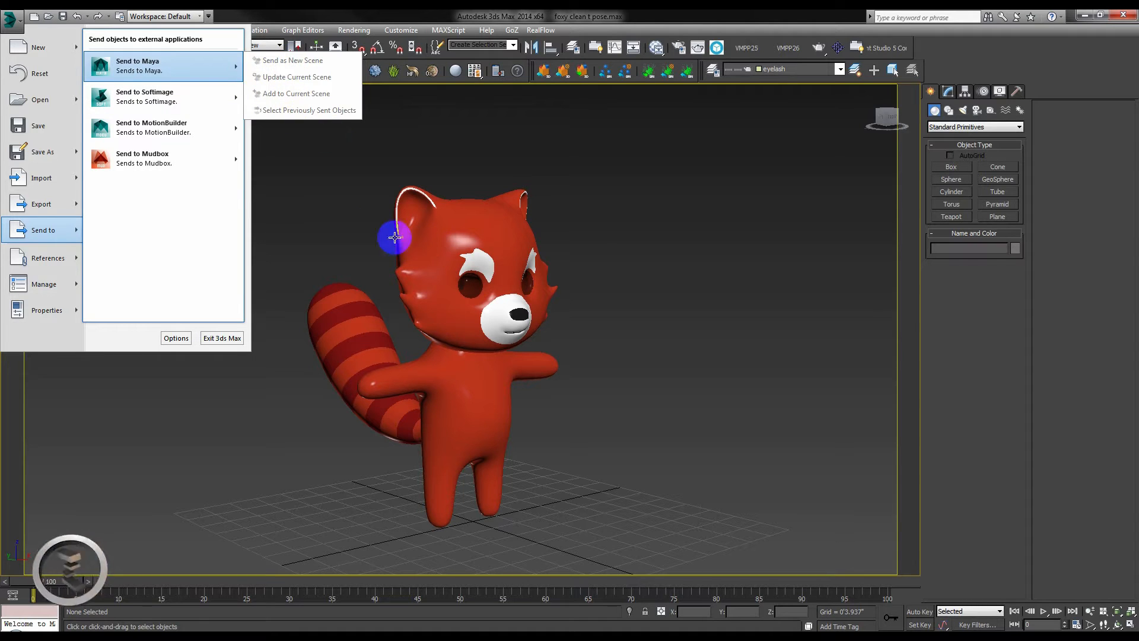
click(376, 224)
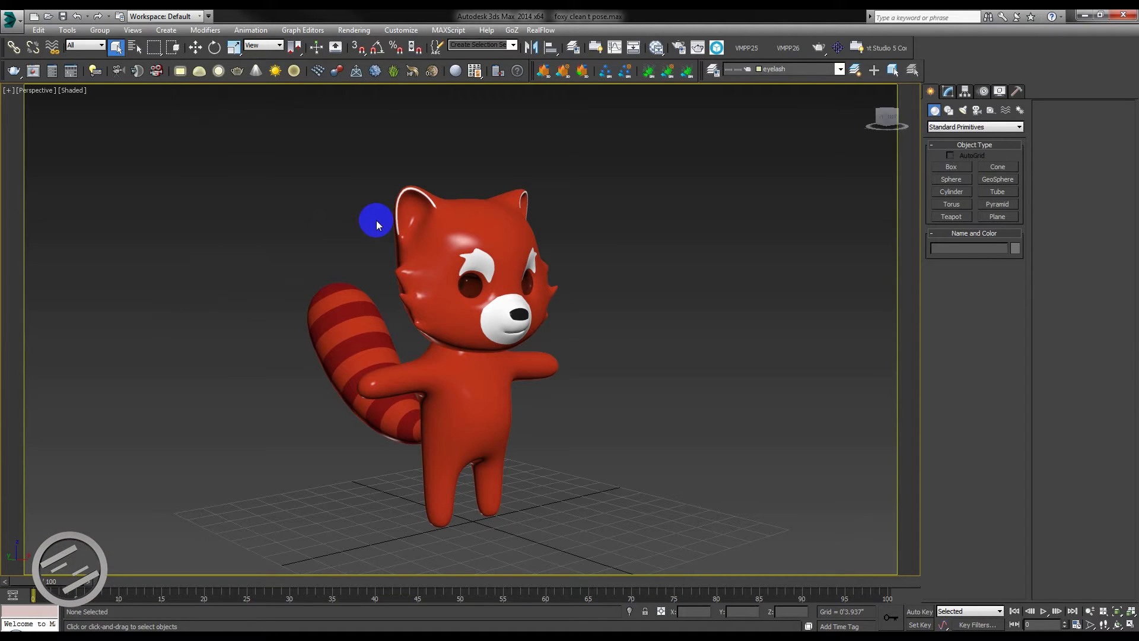
Turn off the TurboSmooth modifier on the foxy body and foxy_face_final meshes and clear the selection.
alt+middle_drag(376, 224, 491, 414)
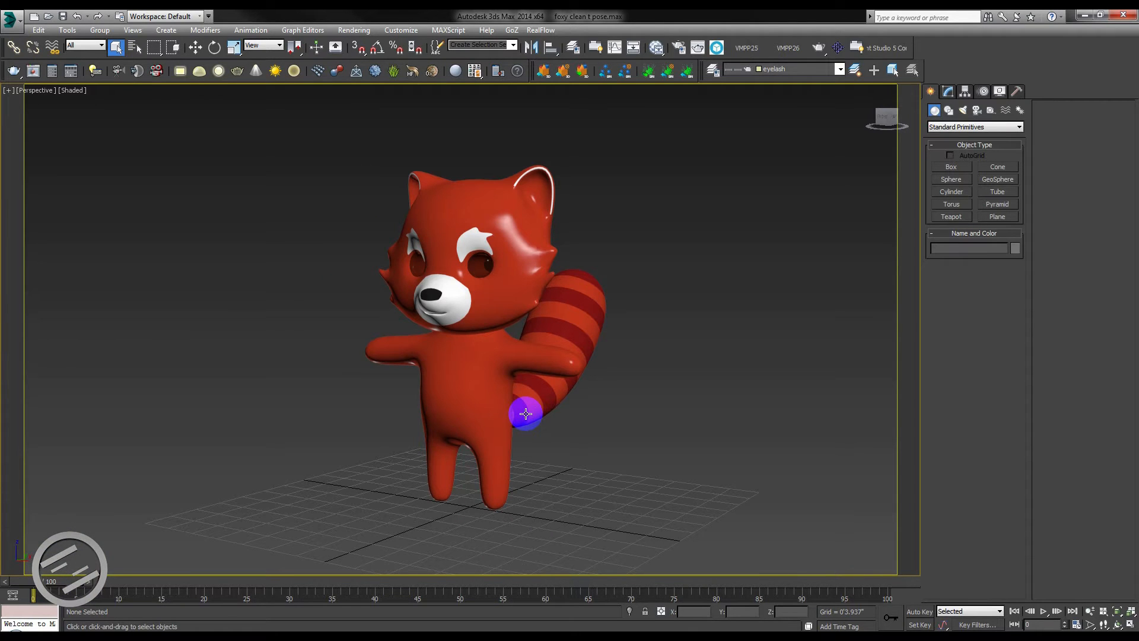
alt+middle_drag(525, 414, 518, 415)
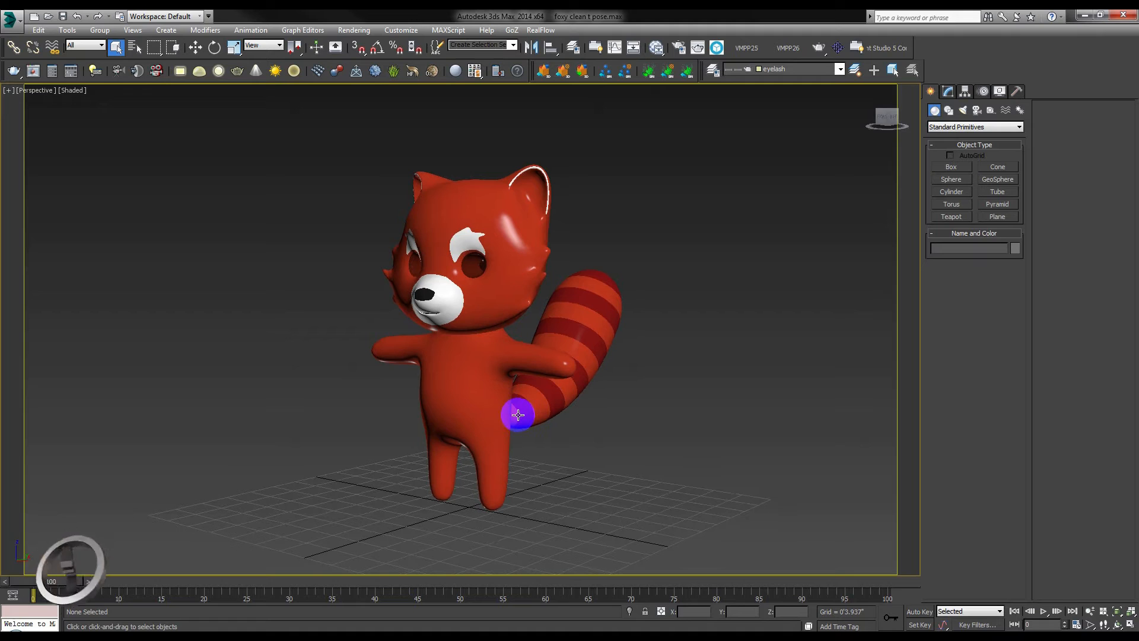
click(472, 393)
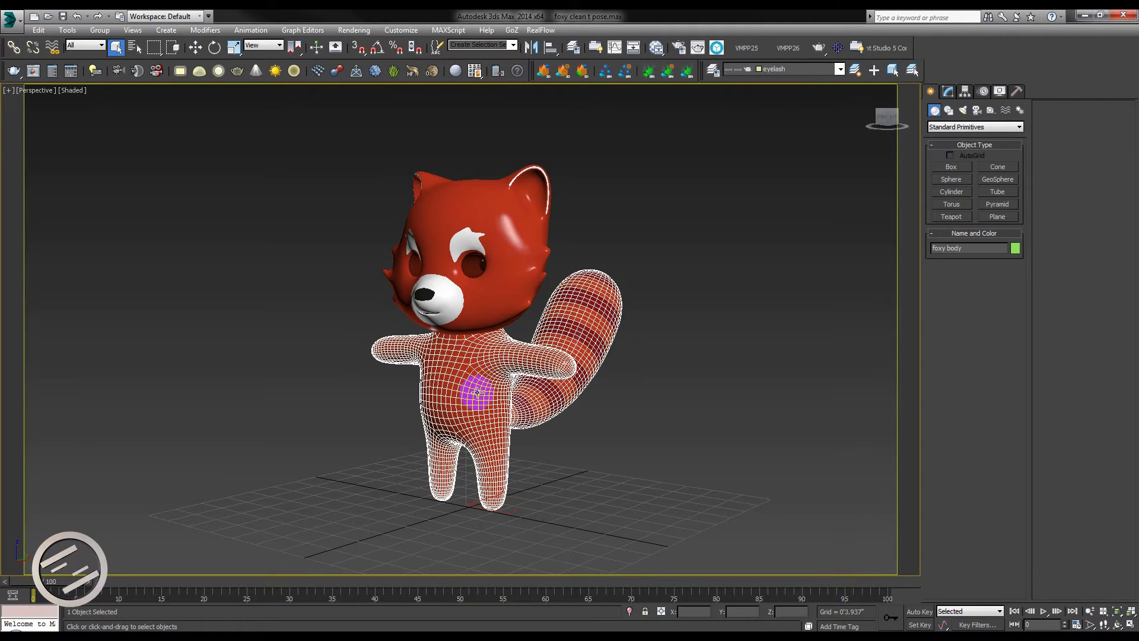
click(948, 92)
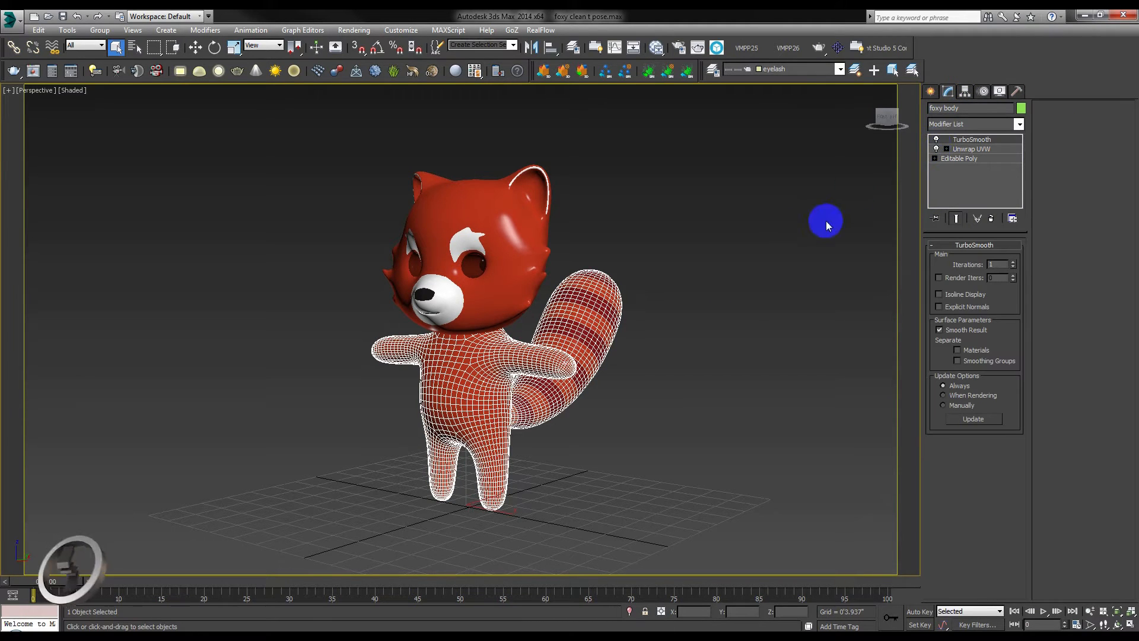
click(936, 139)
click(514, 291)
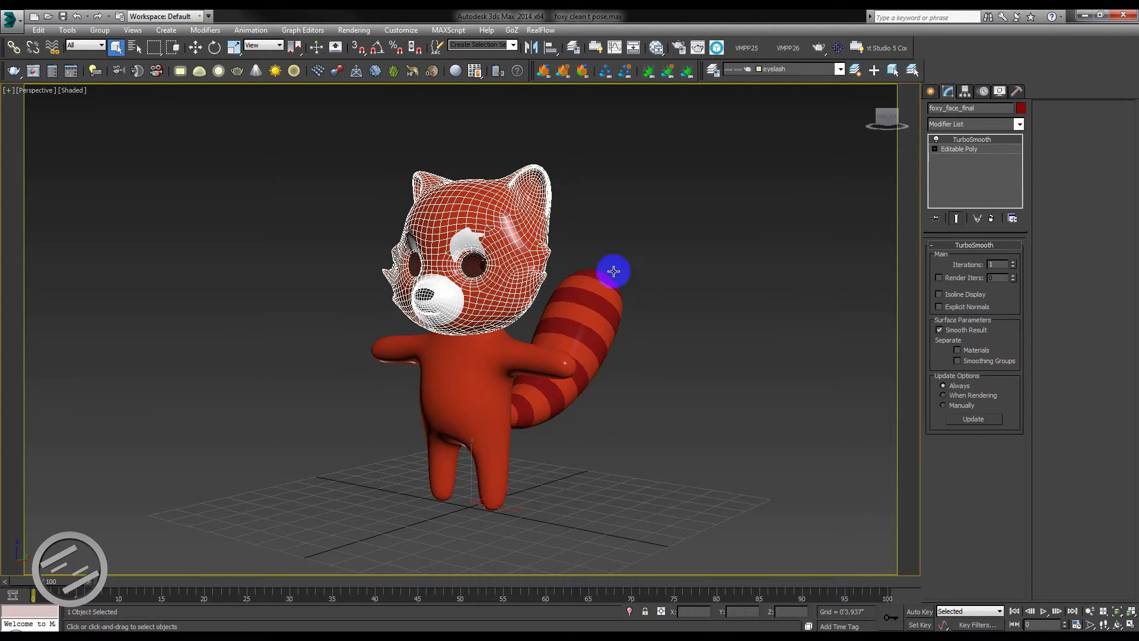
click(937, 140)
click(644, 394)
key(w)
alt+middle_drag(460, 383, 216, 338)
Start exporting the scene with gw::OBJ-Exporter (*.OBJ) as the file type.
click(7, 19)
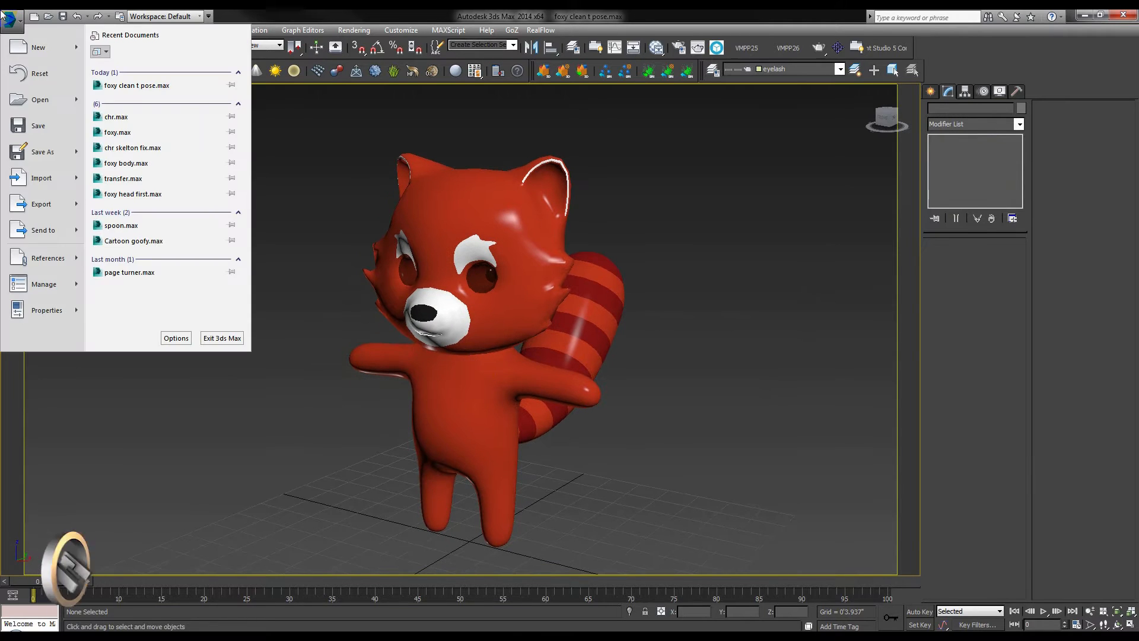
click(44, 207)
click(190, 535)
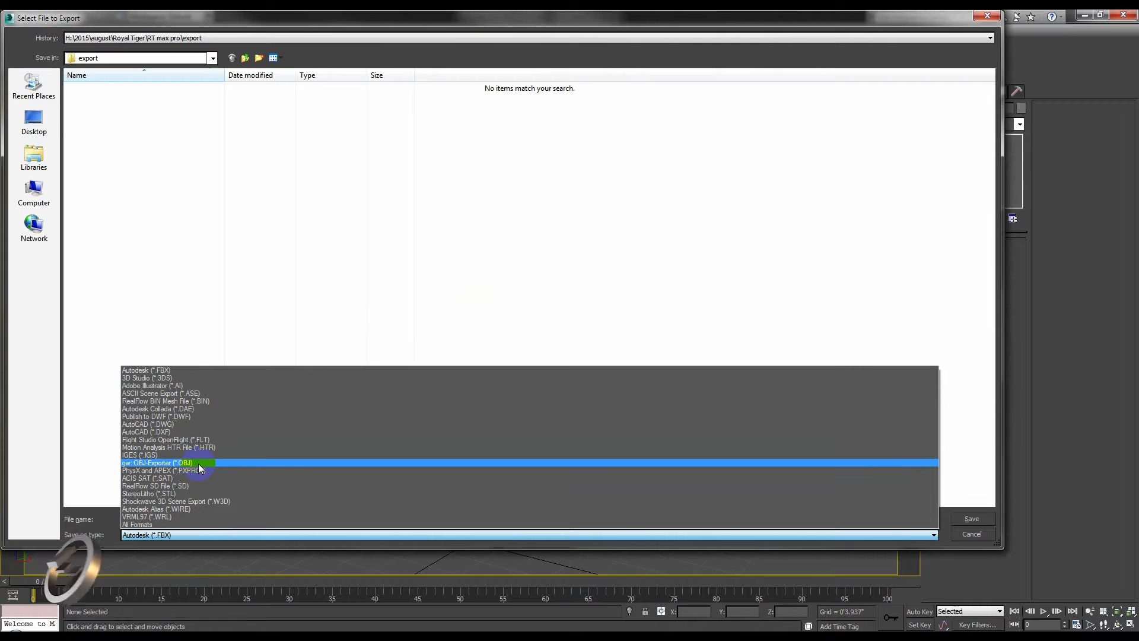
click(199, 464)
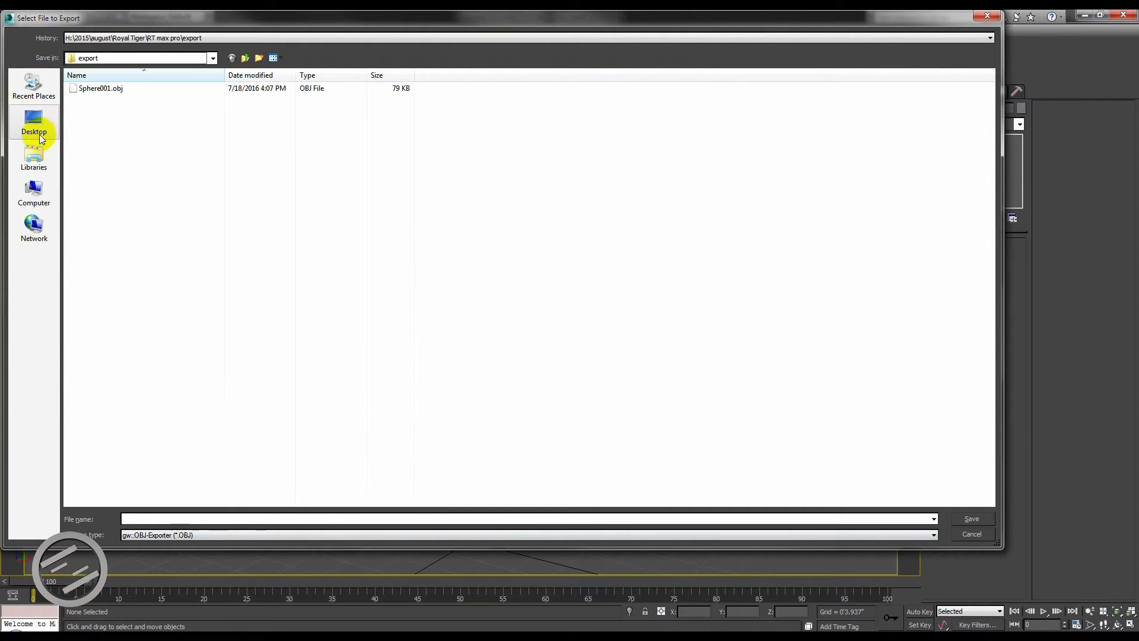
Create a folder named foxy Transfer on the Desktop and open it as the export location.
click(231, 57)
click(32, 125)
click(259, 58)
text(foxy Transfer)
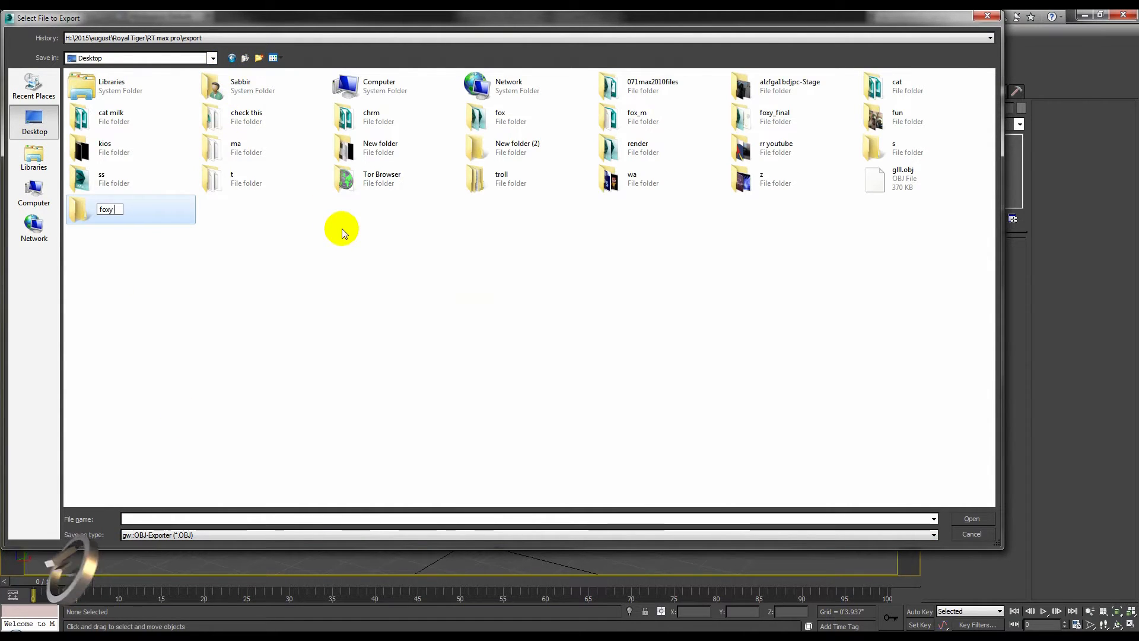
key(Return)
key(Return)
Name the OBJ export file foxy and save it in the foxy Transfer folder.
click(165, 518)
text(foxy)
click(972, 518)
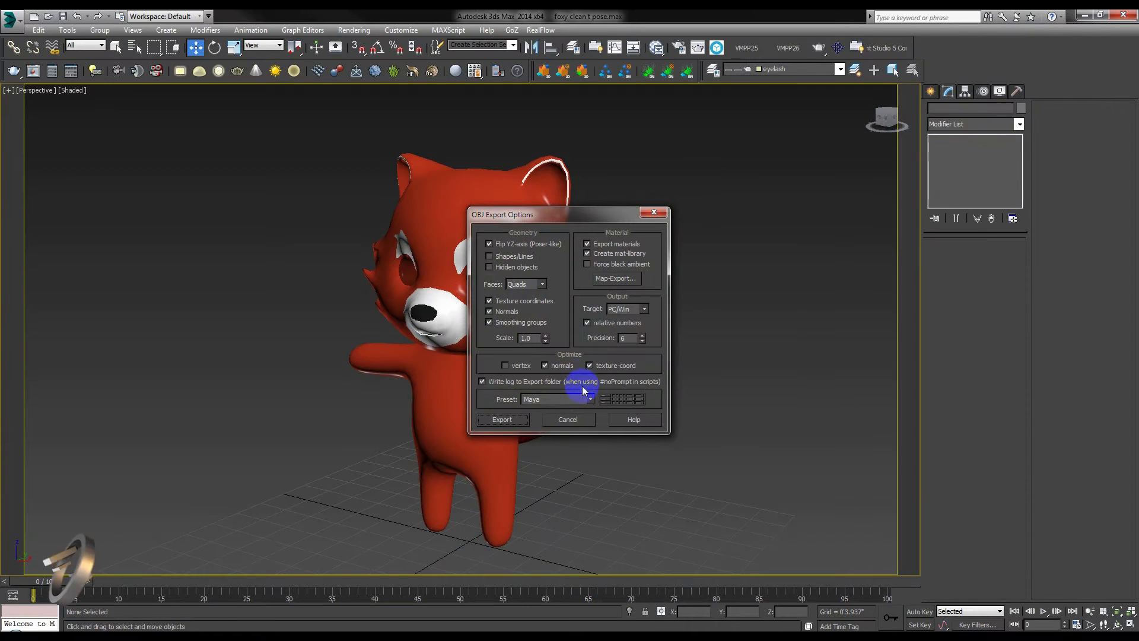
Choose the Maya preset in the OBJ export options, run the export and close the finished export dialog.
click(587, 399)
click(587, 400)
click(587, 400)
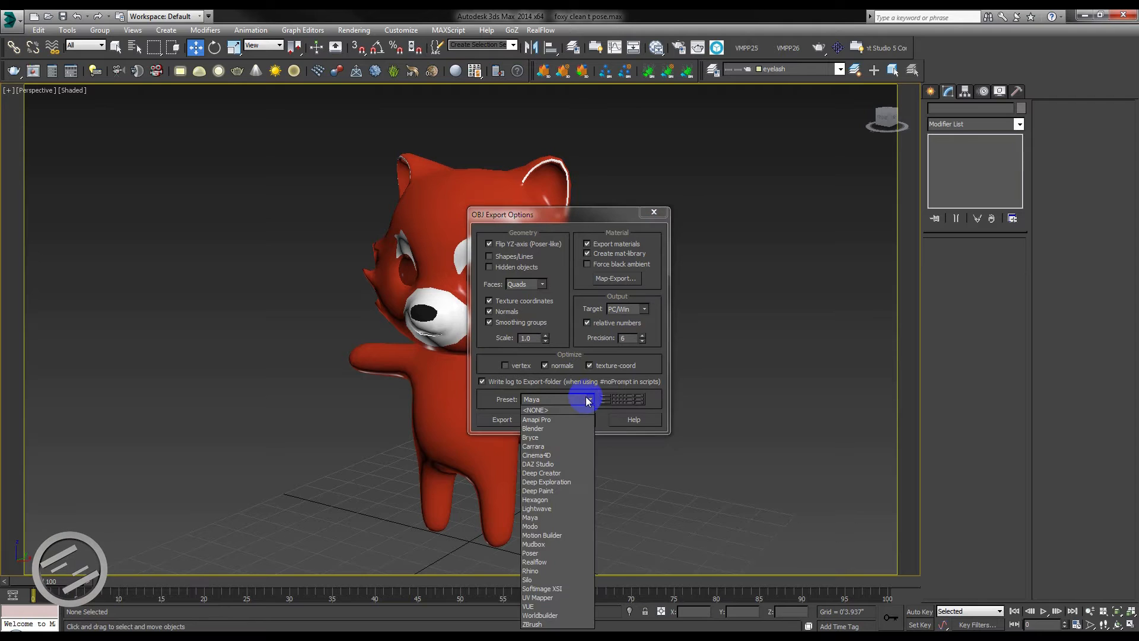
click(560, 518)
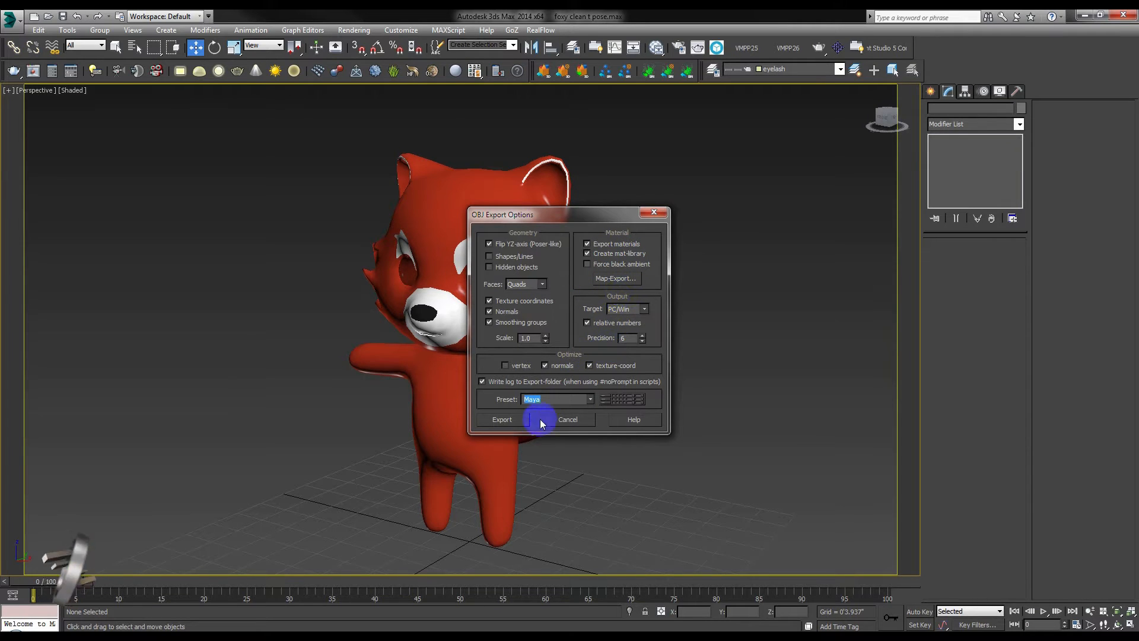
click(514, 419)
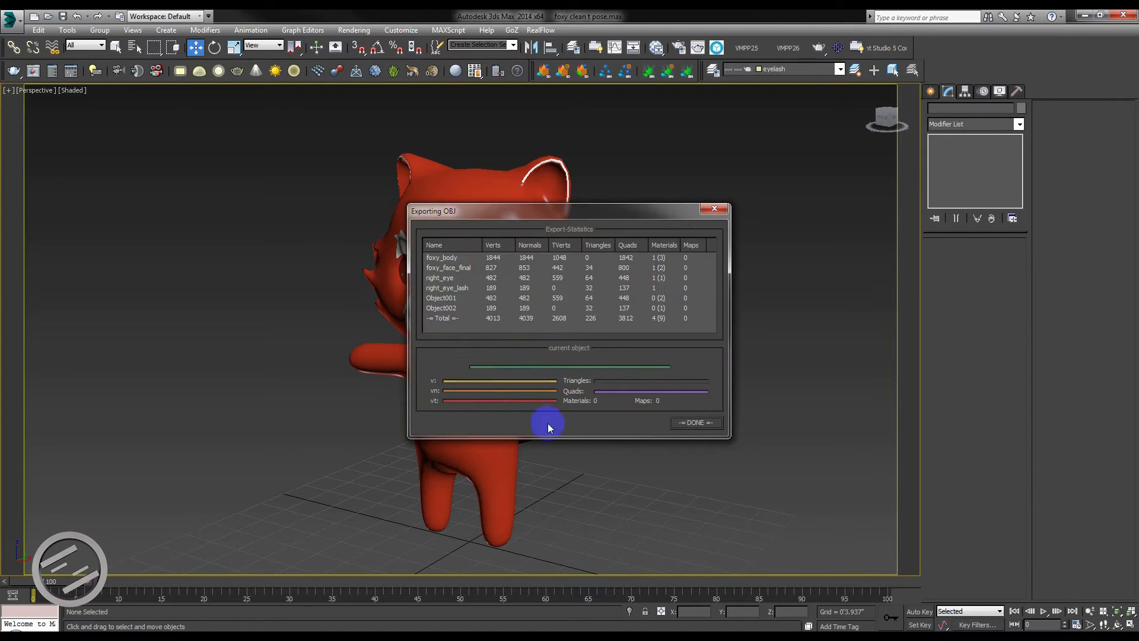
click(696, 423)
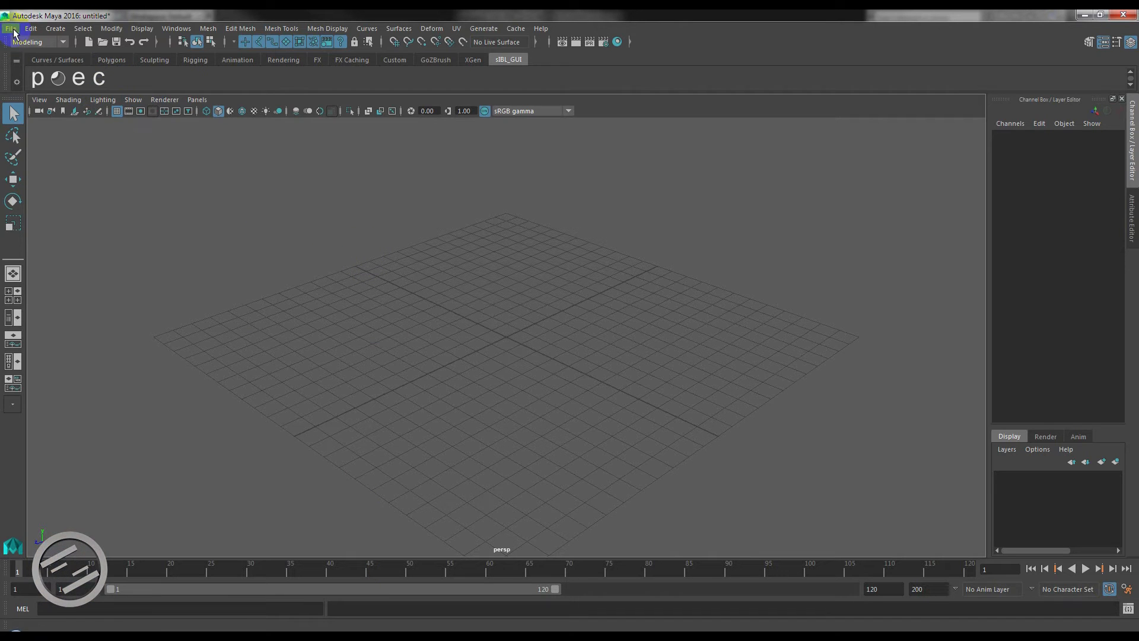
Switch to Maya and import the exported foxy OBJ model into the empty scene.
click(12, 29)
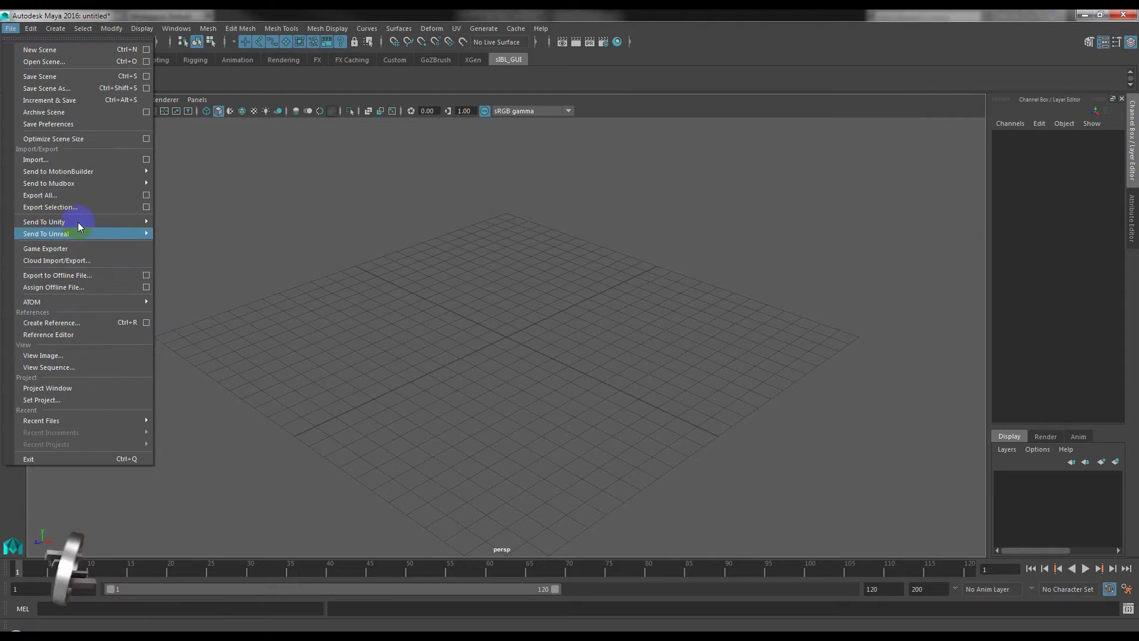
click(62, 158)
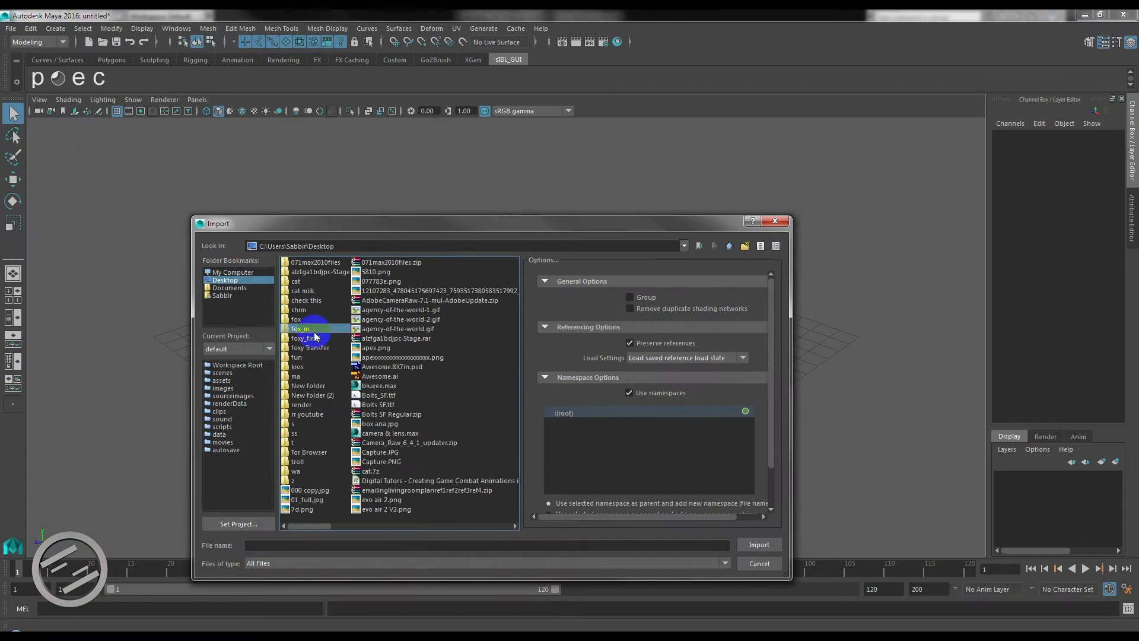
double_click(301, 329)
double_click(298, 272)
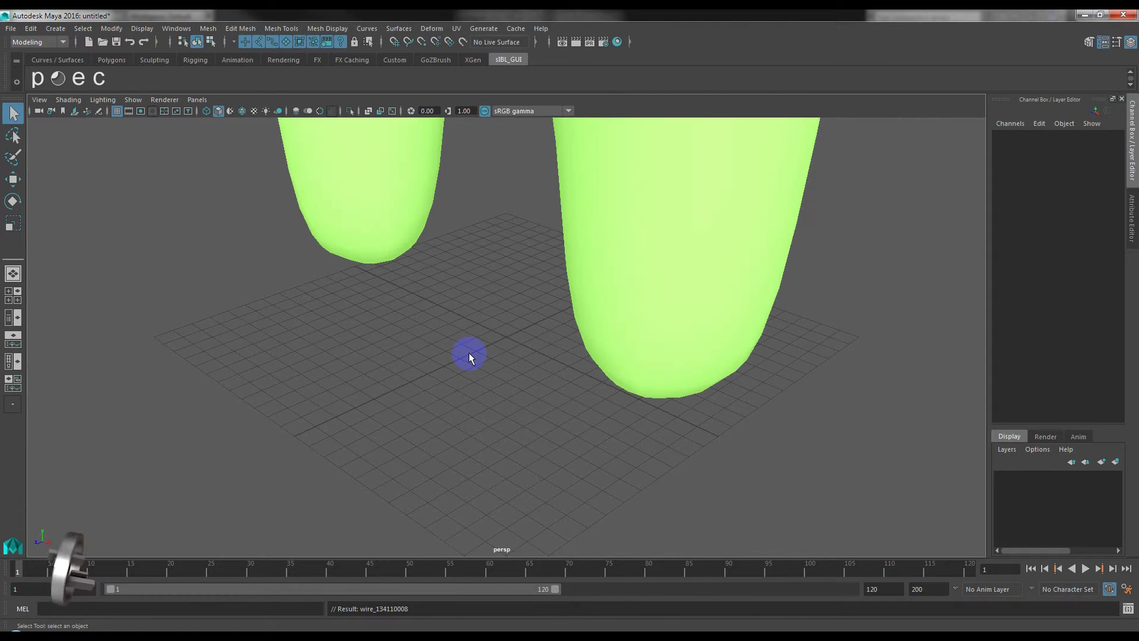
Examine the imported character's meshes and colours in the perspective view.
scroll(475, 357, down, 10)
alt+middle_drag(553, 272, 517, 407)
alt+drag(496, 400, 578, 366)
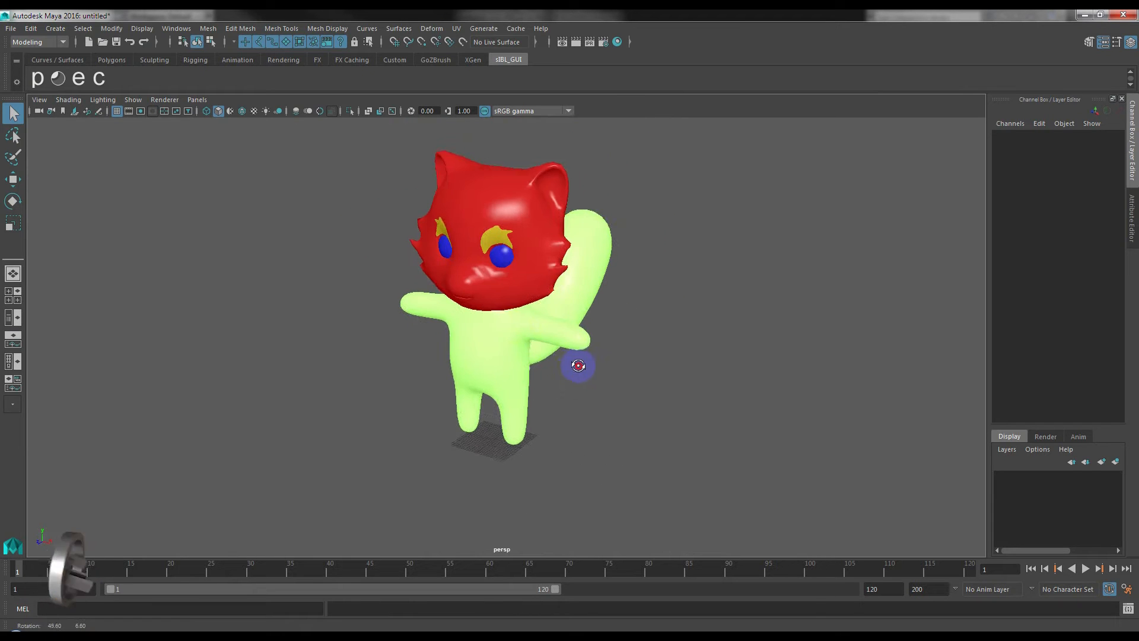
click(516, 287)
click(634, 363)
scroll(577, 372, up, 2)
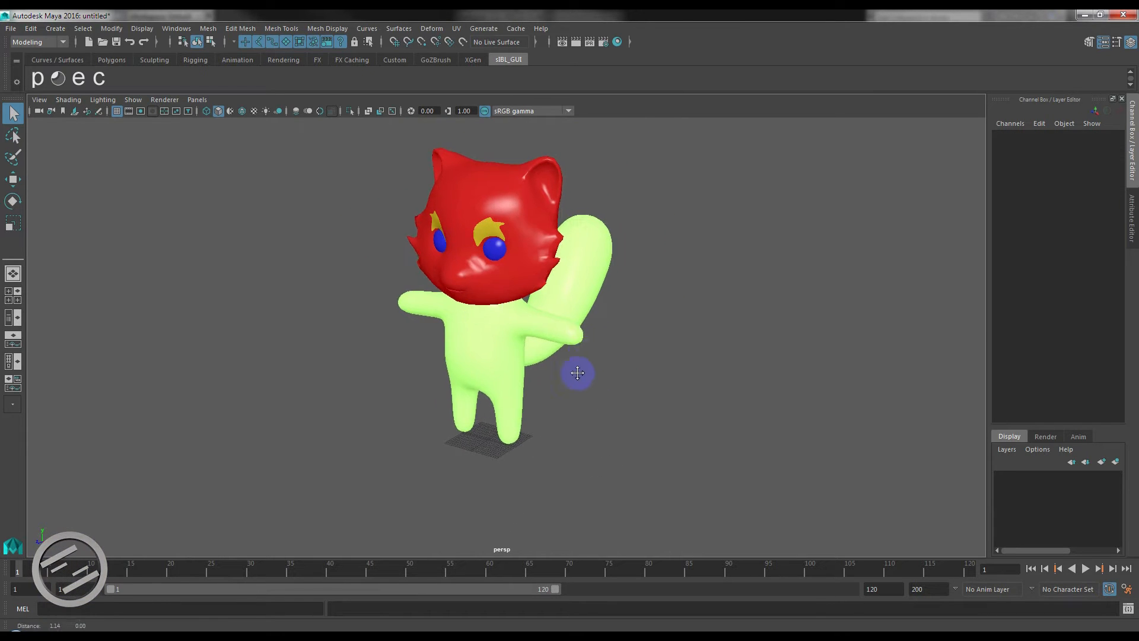
alt+middle_drag(577, 372, 562, 401)
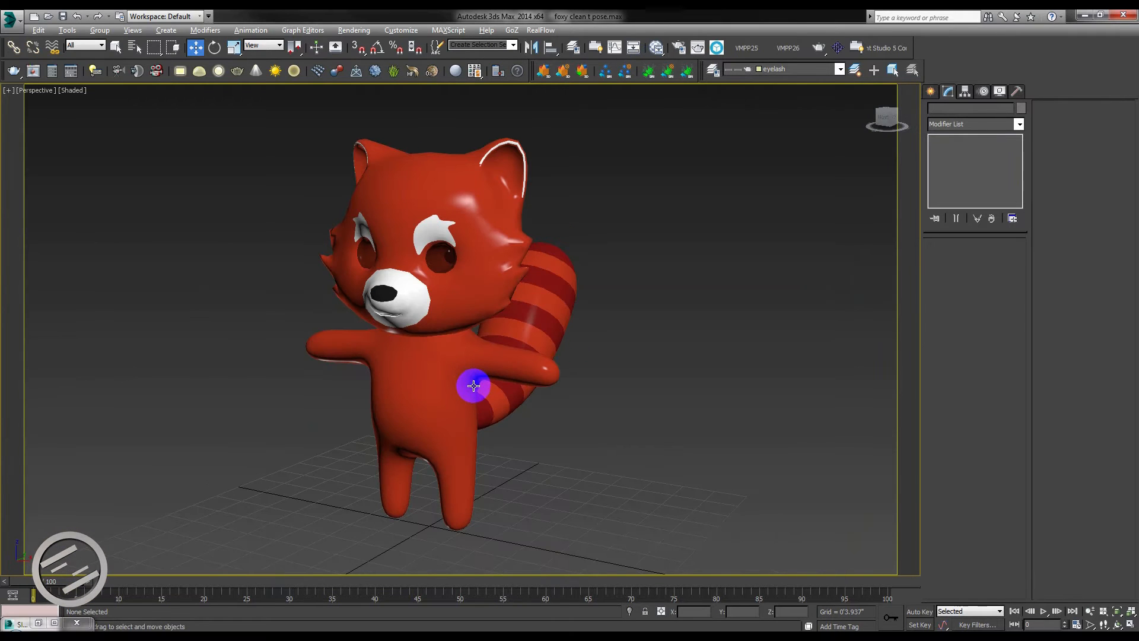
Switch back to 3ds Max and select the character's body, face, both eyes and both eyebrow pieces together.
click(432, 407)
ctrl+click(450, 309)
ctrl+click(439, 256)
ctrl+click(368, 253)
ctrl+click(364, 227)
ctrl+click(425, 230)
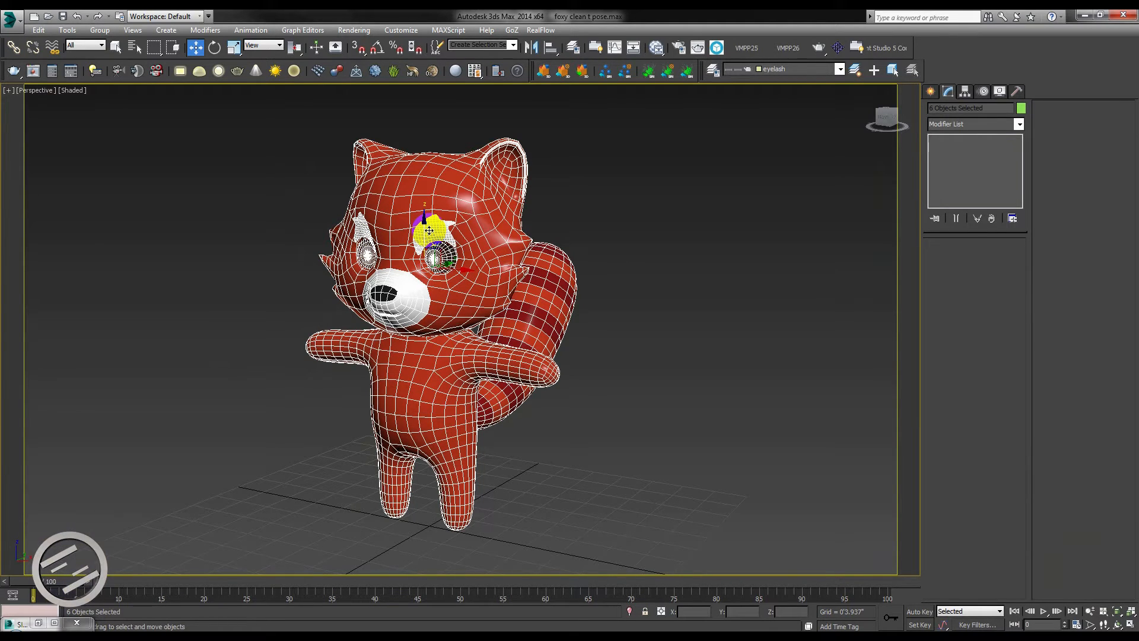
Export the selected character parts with the .vrscene exporter into the foxy Transfer folder on the Desktop, with compression and HEX format for mesh.
right_click(431, 232)
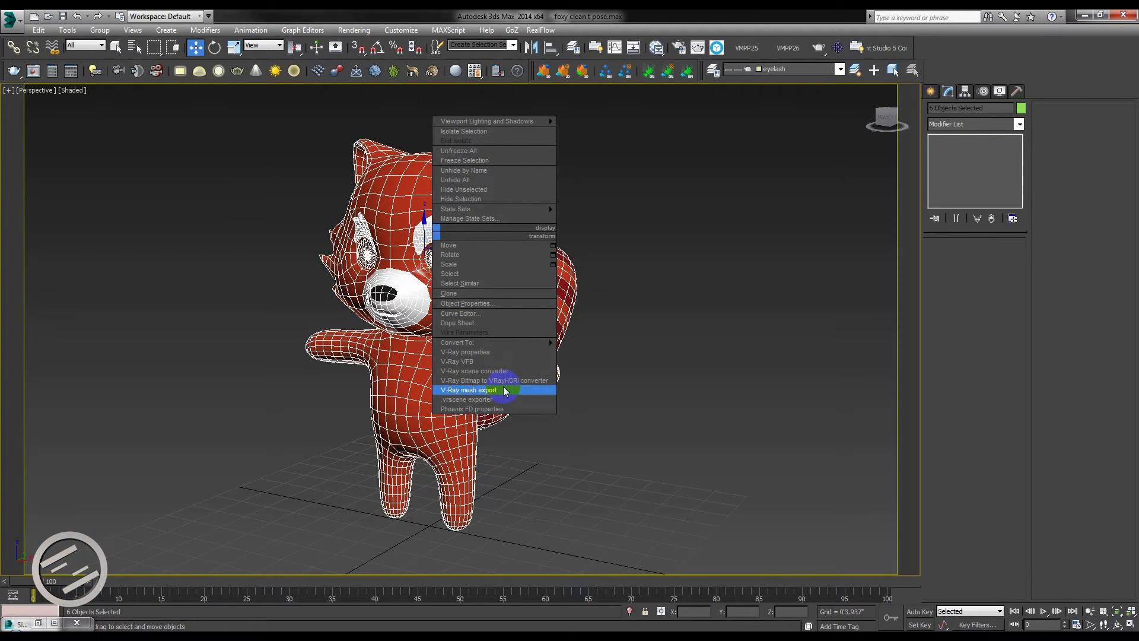
click(504, 390)
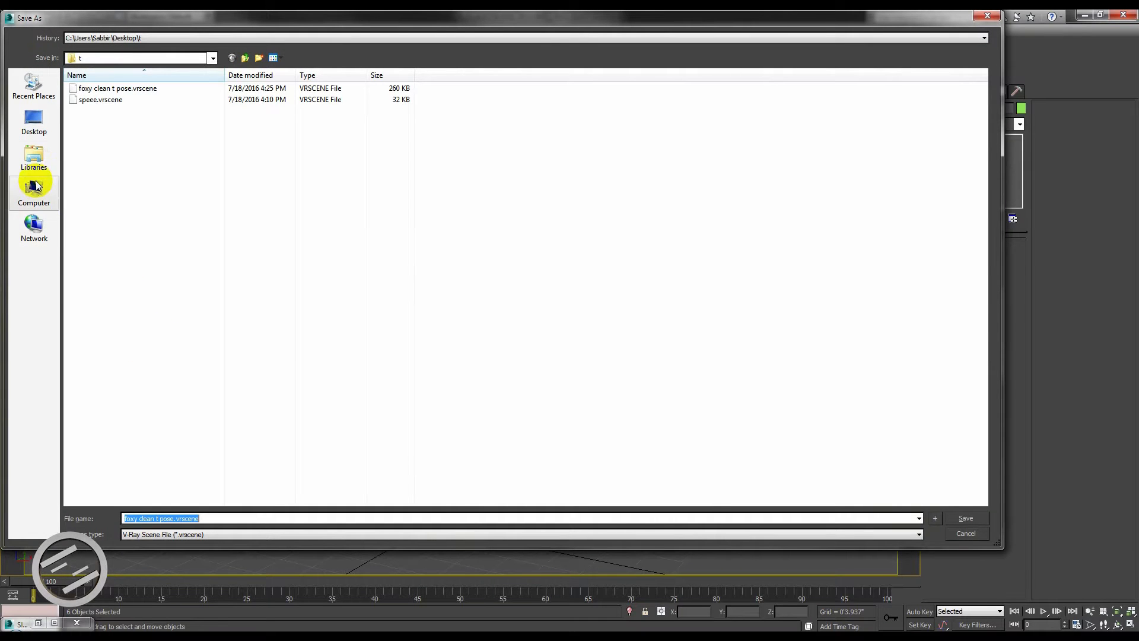
click(34, 122)
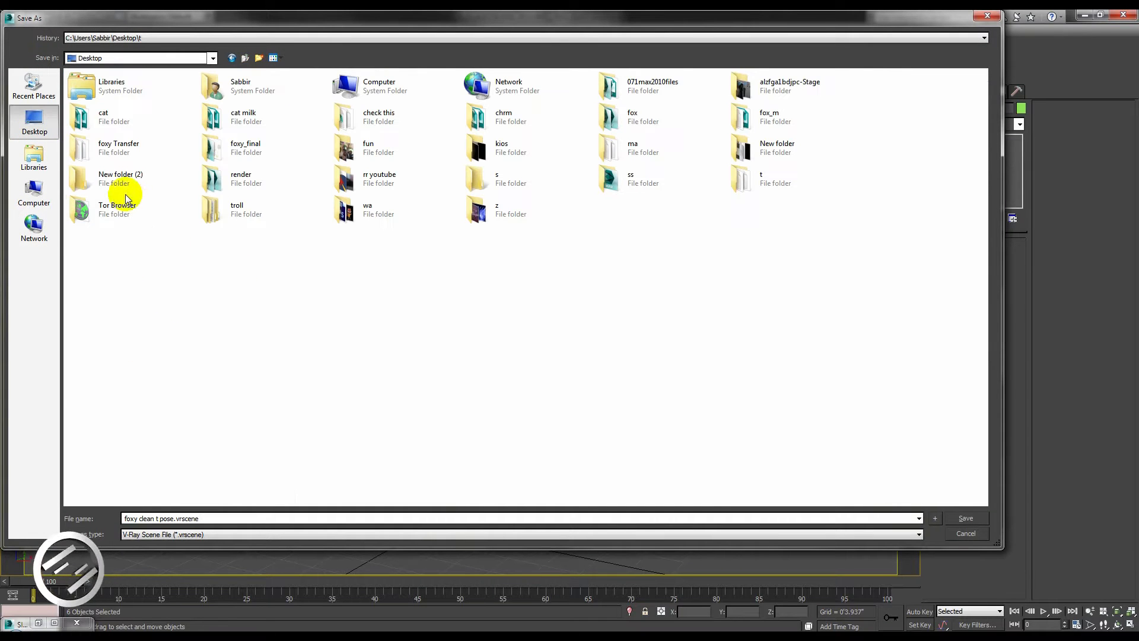
click(264, 149)
double_click(132, 149)
click(211, 518)
click(965, 518)
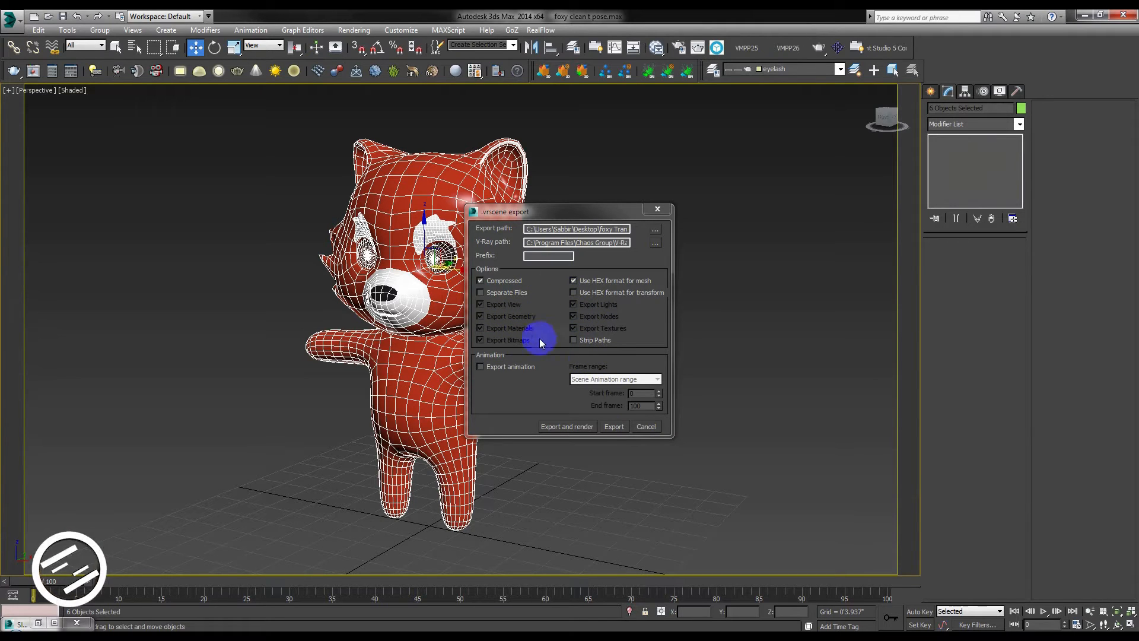
click(614, 428)
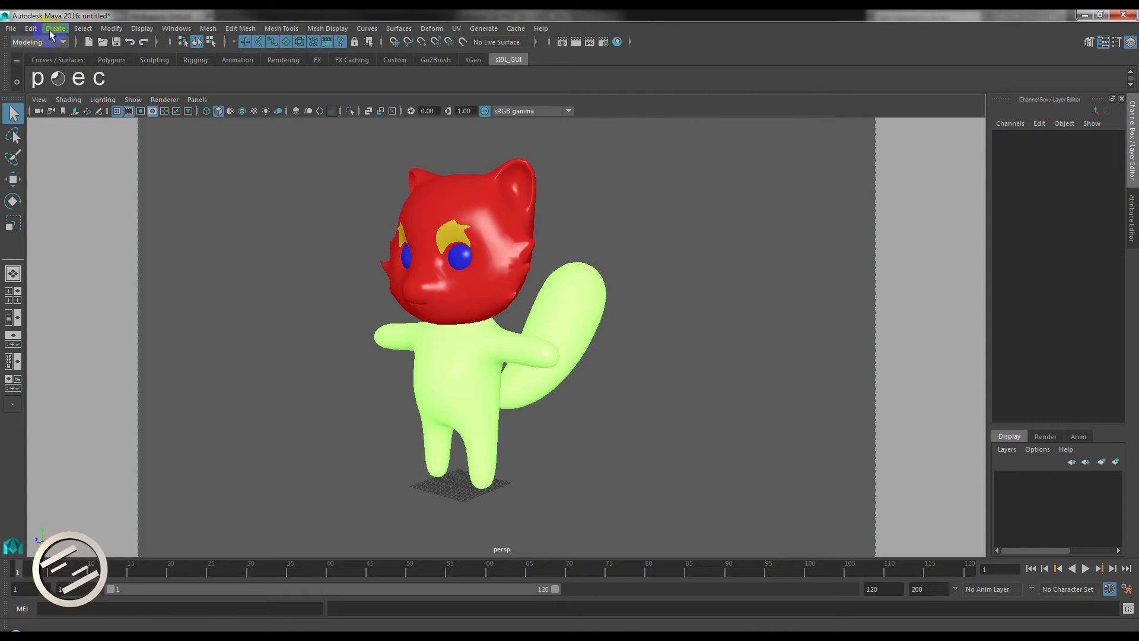
Switch to Maya and import all V-Ray materials from foxy clean t pose.vrscene in the foxy Transfer folder, keeping No Duplicate.
click(50, 32)
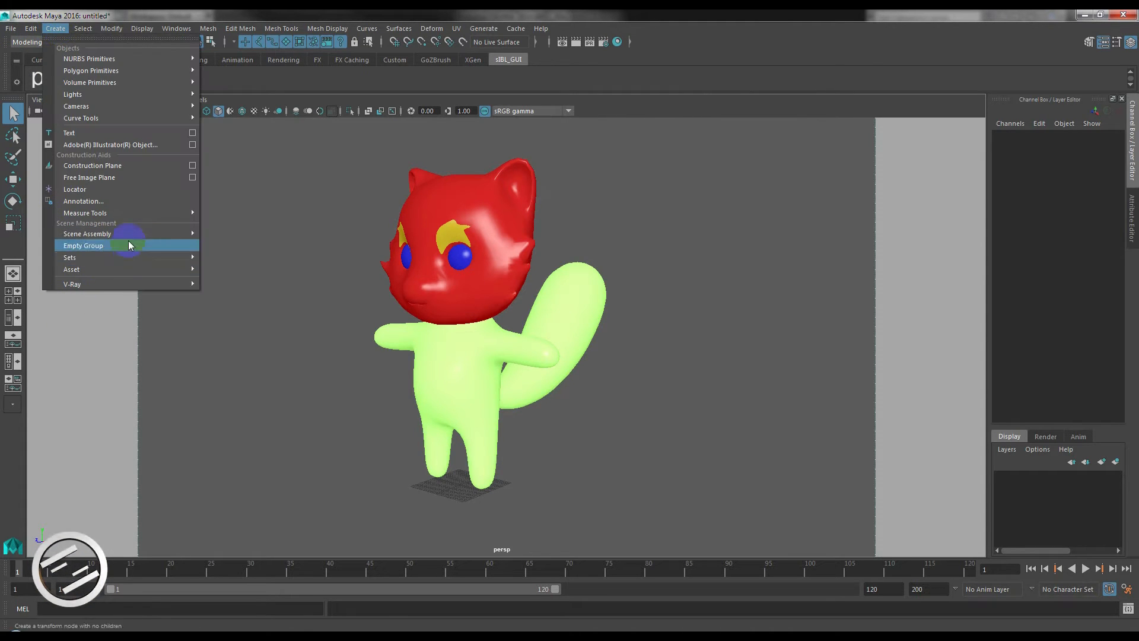
mouse_move(101, 283)
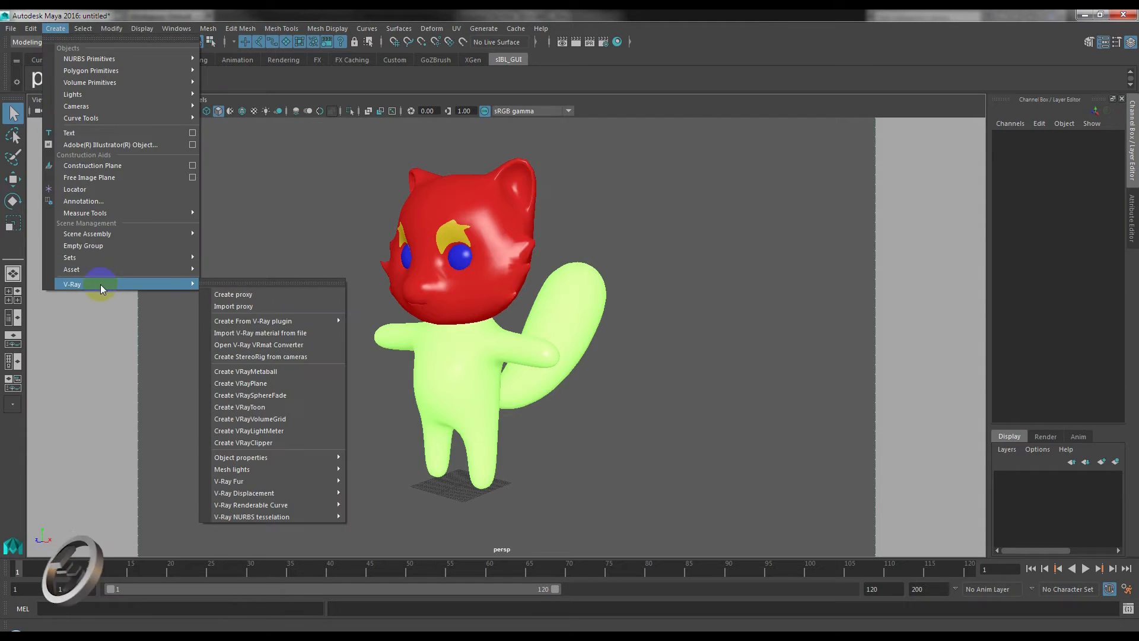
click(283, 338)
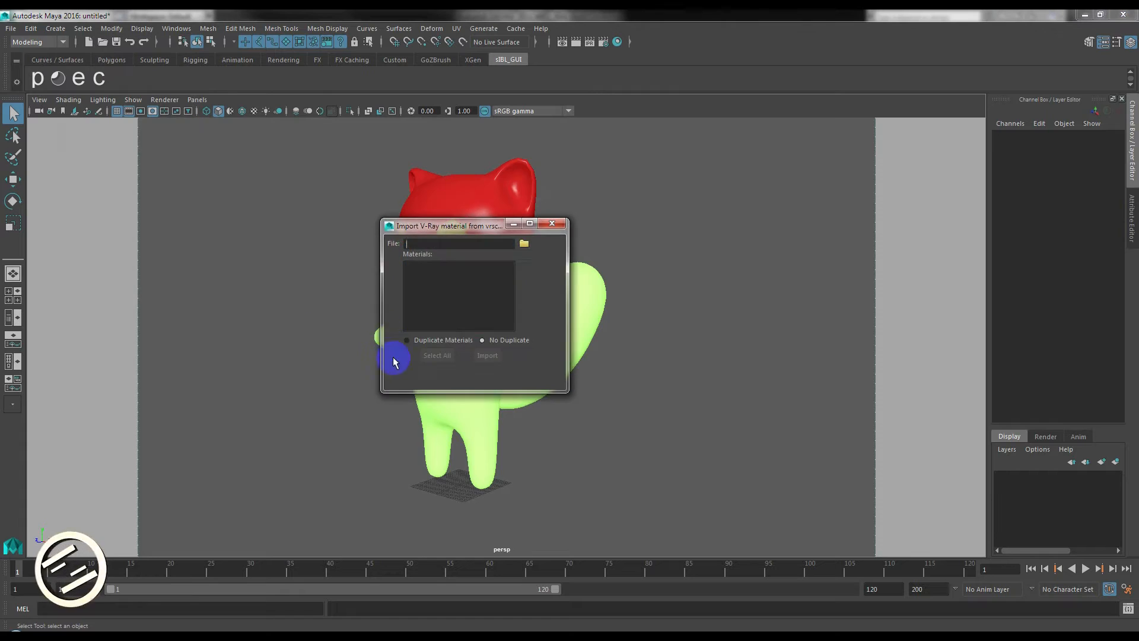
click(226, 280)
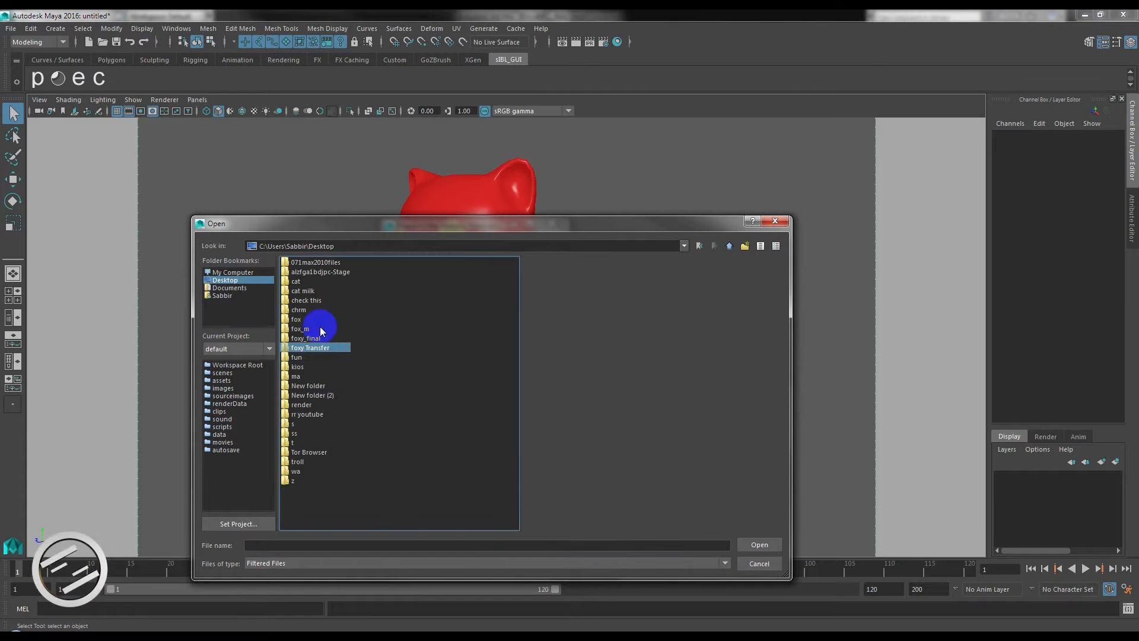
double_click(312, 348)
double_click(313, 262)
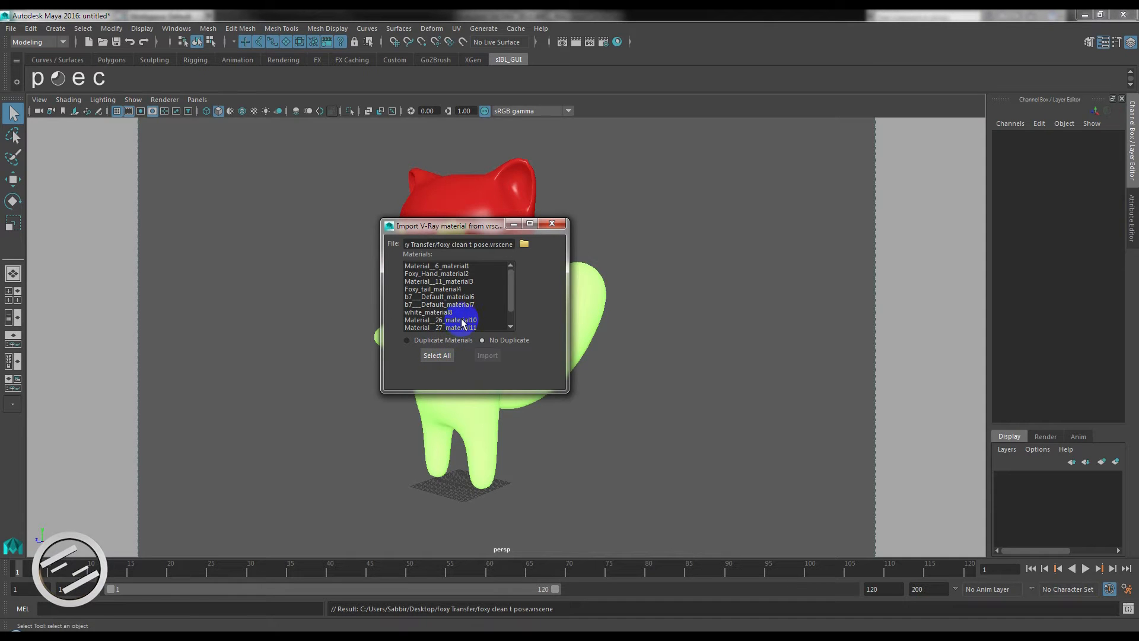
click(438, 356)
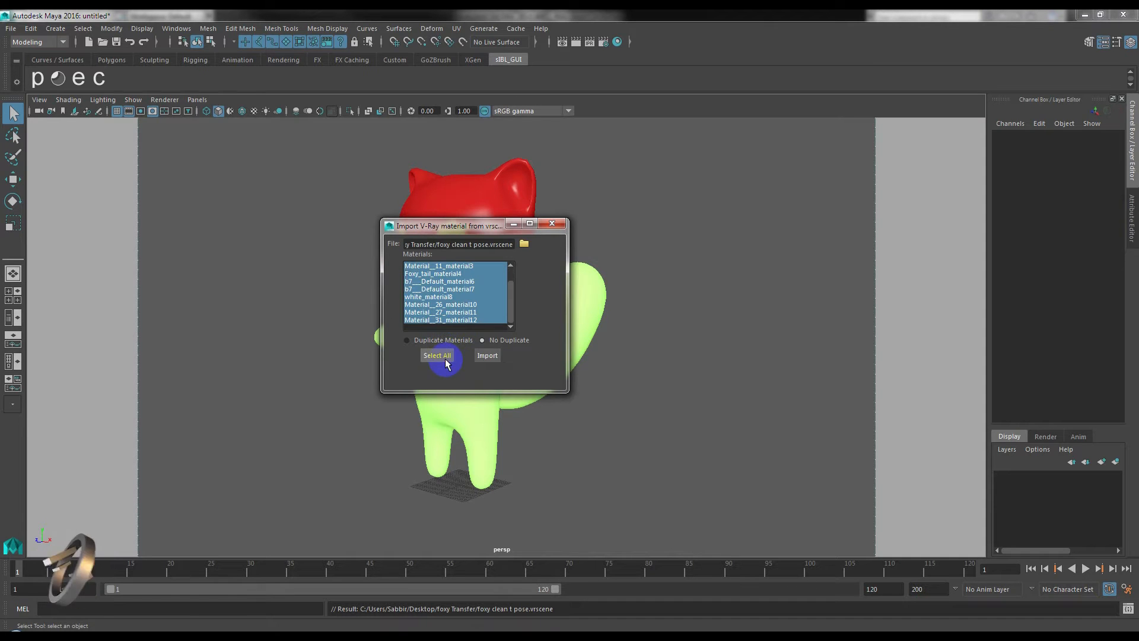
click(486, 357)
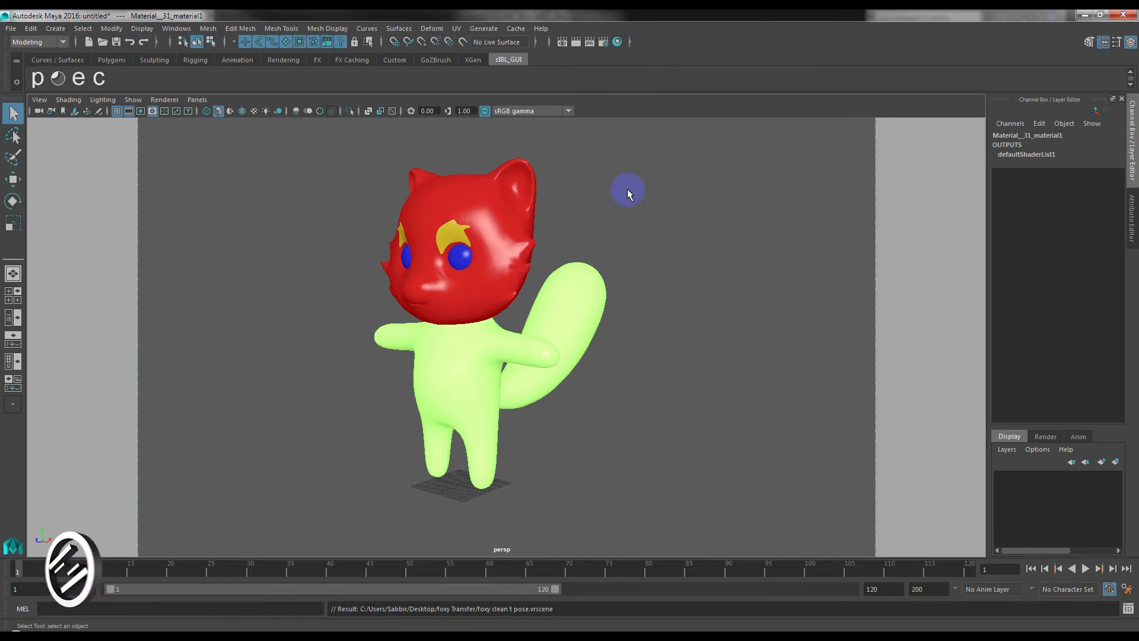
Deselect the imported material and open the Hypershade to view the imported material swatches.
click(629, 195)
click(617, 42)
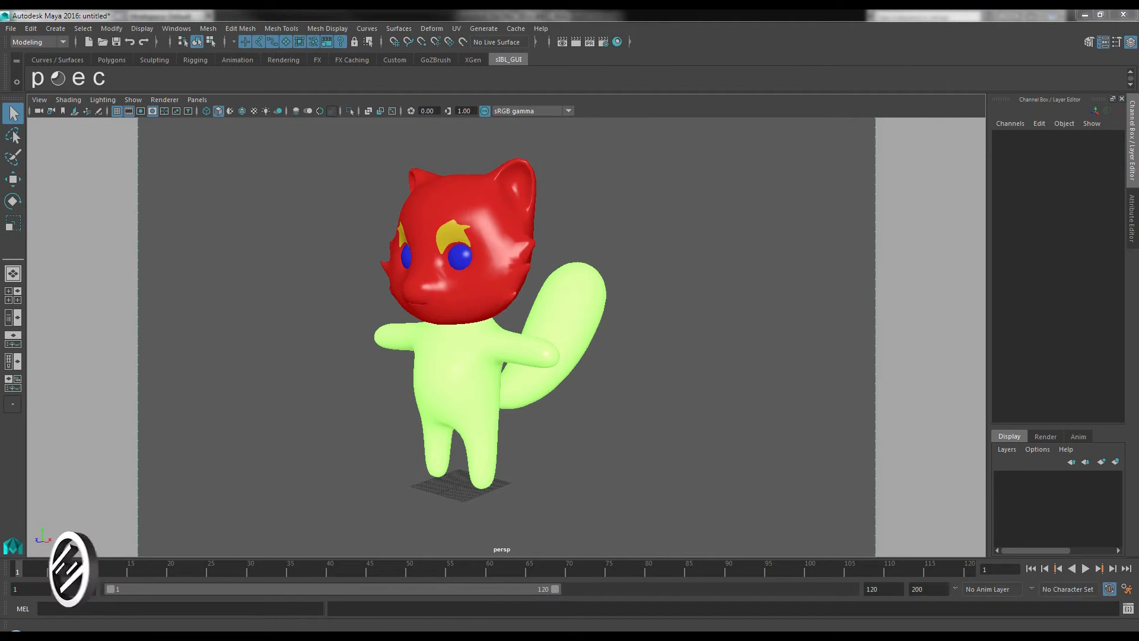
click(605, 42)
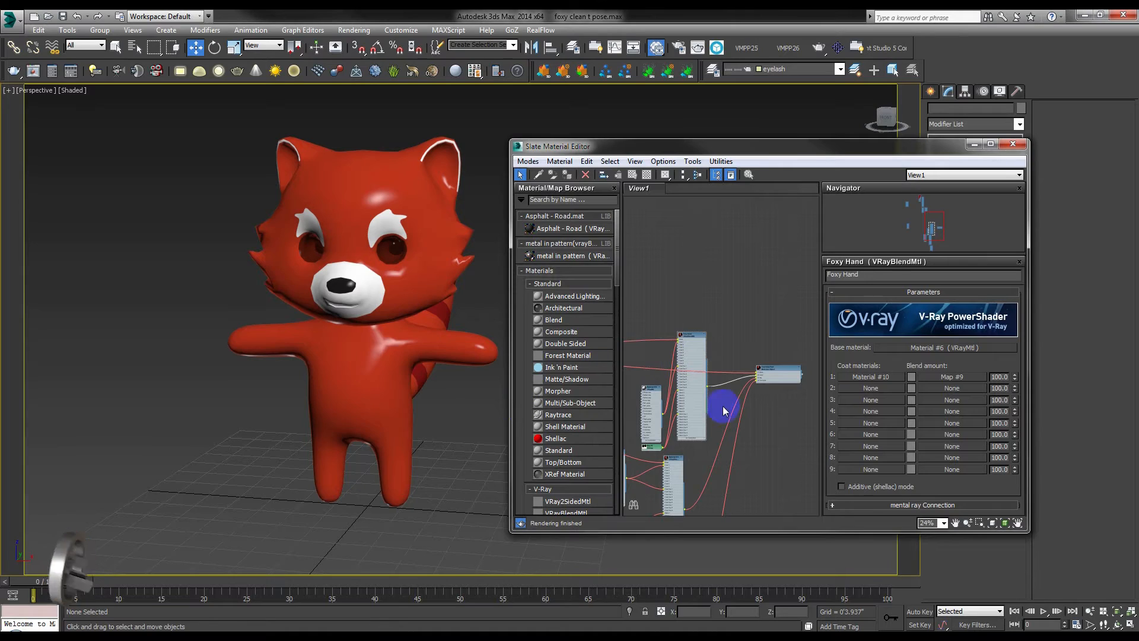
scroll(723, 410, up, 6)
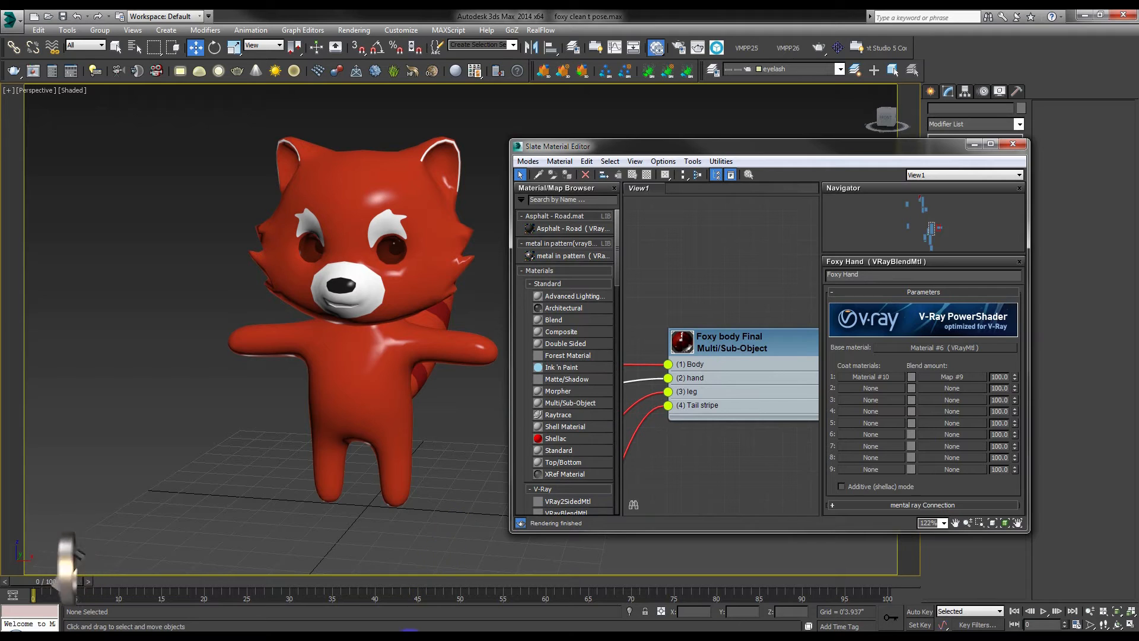
Switch to 3ds Max and examine the Foxy Hand VRayBlendMtl feeding the Foxy body Final material, including its name.
click(403, 636)
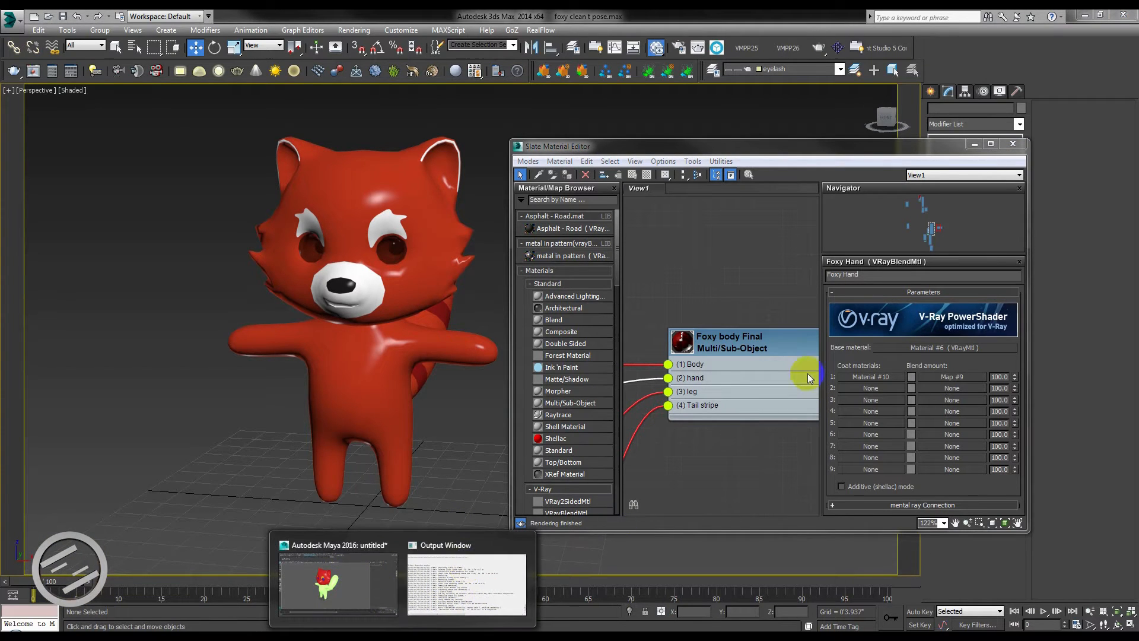
scroll(731, 441, down, 6)
middle_drag(662, 436, 670, 407)
mouse_move(747, 415)
middle_down()
mouse_move(692, 412)
mouse_move(725, 410)
middle_up()
scroll(714, 369, up, 3)
middle_drag(741, 352, 650, 361)
scroll(715, 347, up, 3)
middle_drag(703, 385, 730, 370)
middle_drag(641, 384, 807, 380)
middle_drag(628, 326, 717, 360)
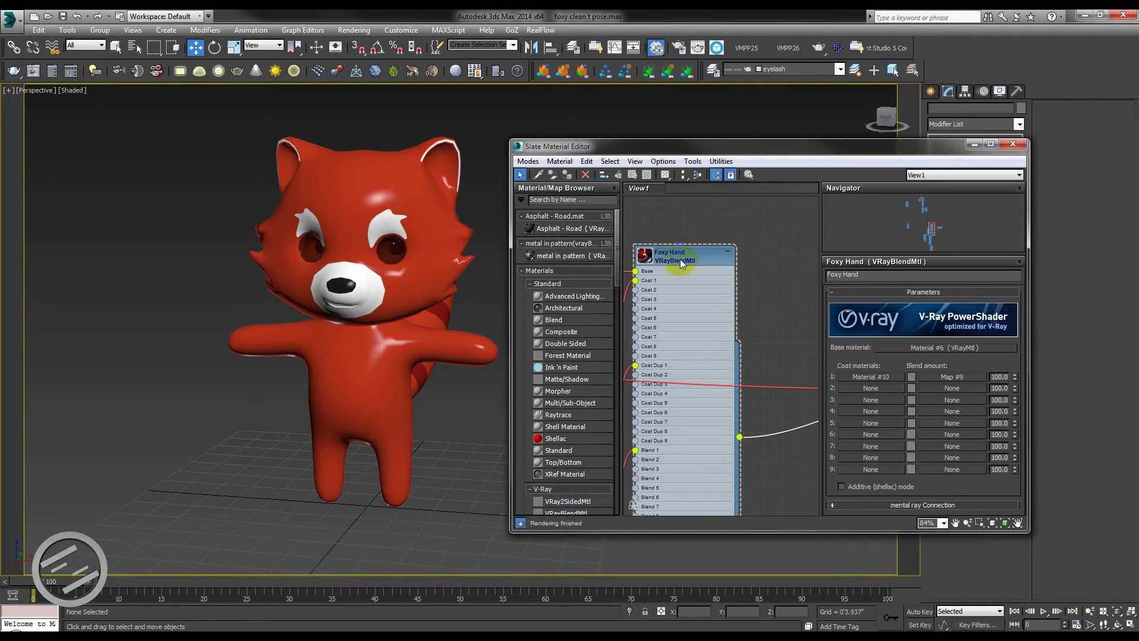
click(663, 261)
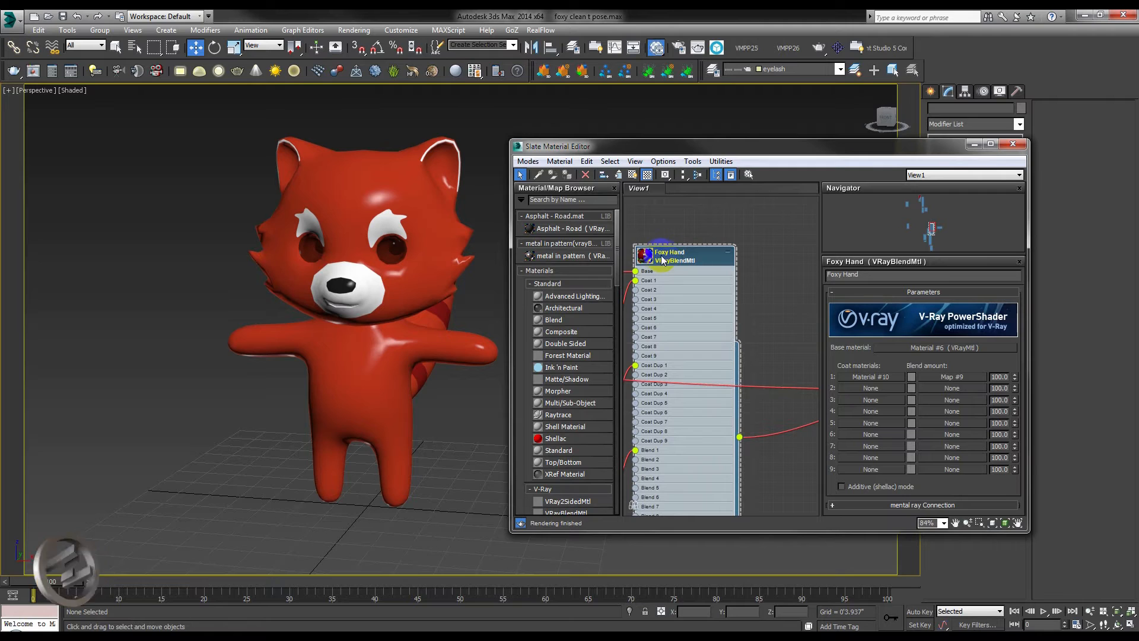
double_click(881, 278)
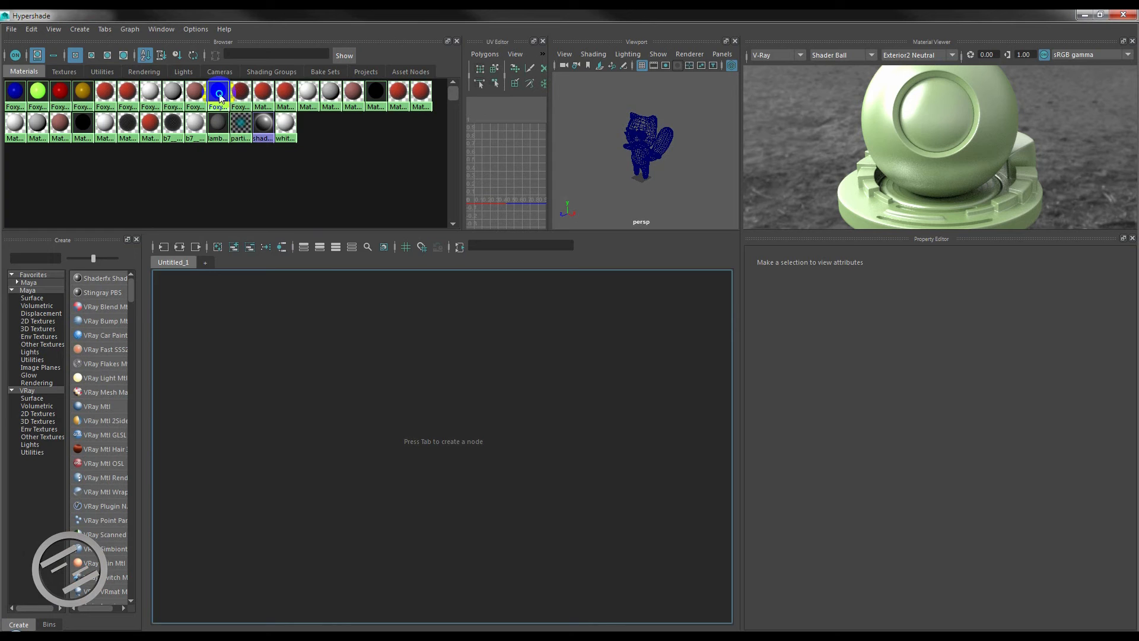
Switch back to Maya's Hypershade, graph the network of Foxy_Hand_material2_layered_imp_N1, and select its layered shader node.
right_click(220, 98)
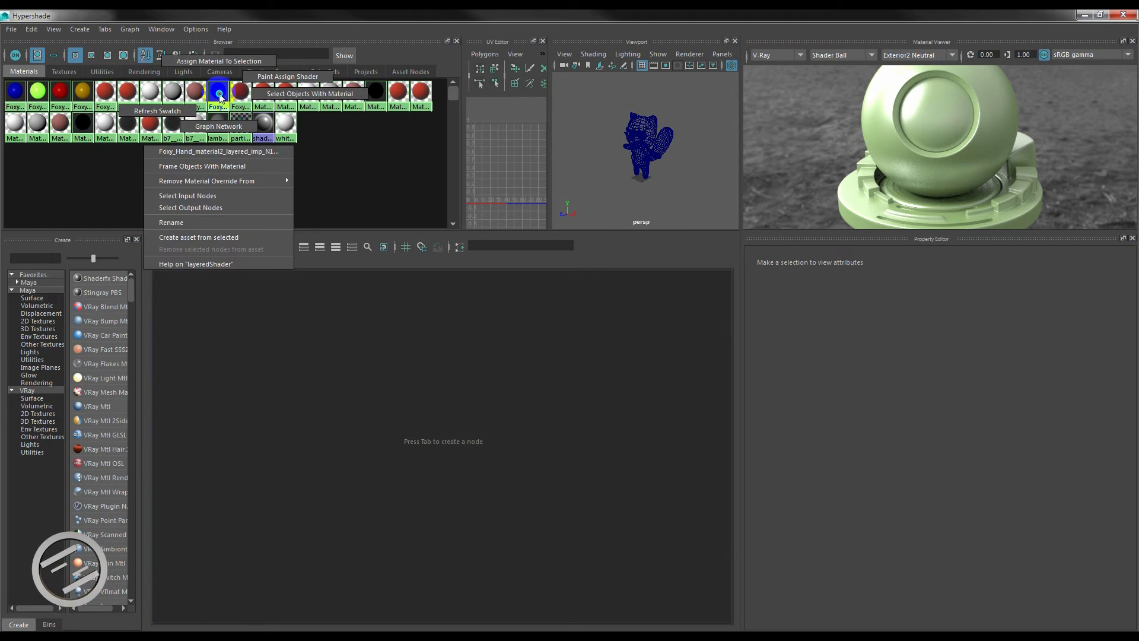
click(224, 127)
scroll(508, 502, up, 5)
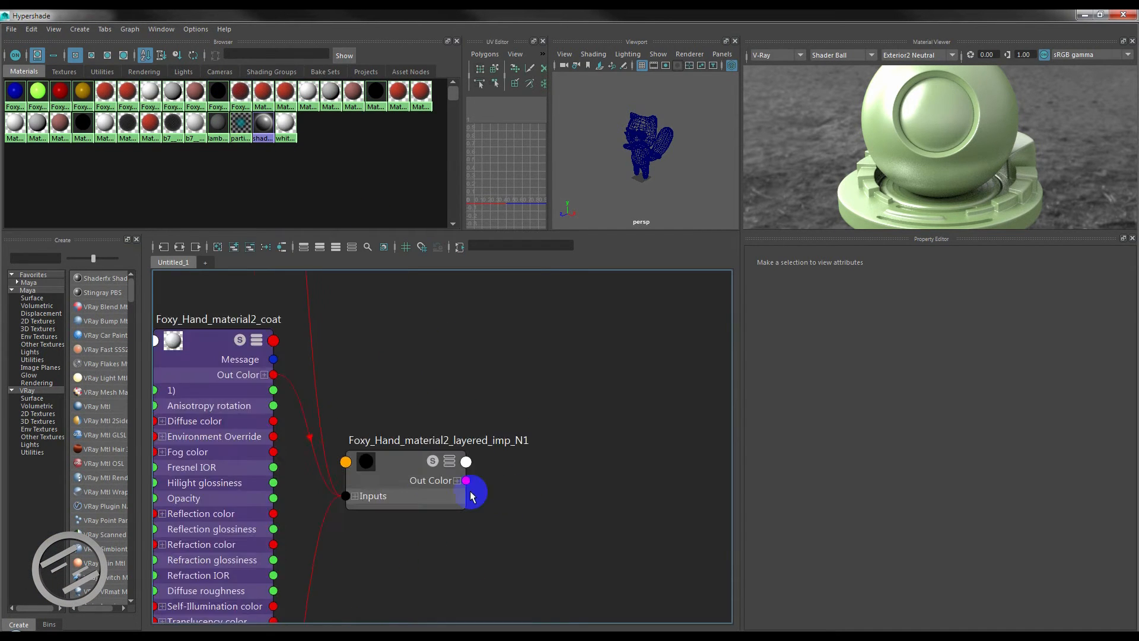
scroll(472, 496, up, 2)
click(369, 452)
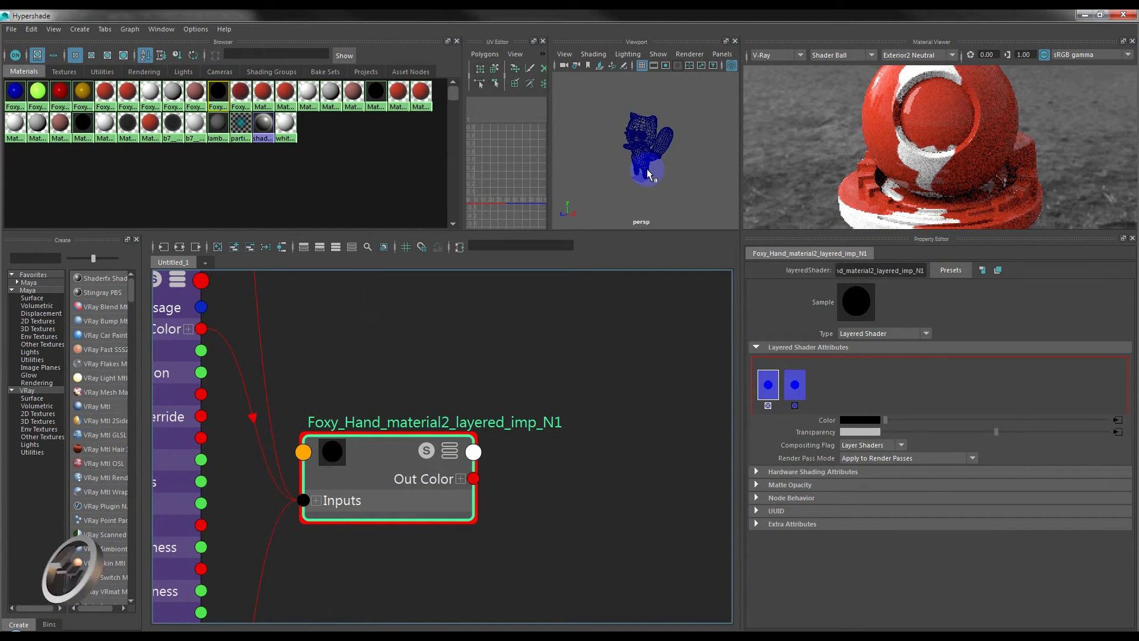
Assign the Foxy_Hand_material2_layered_imp_N1 material to the character's body mesh.
click(649, 174)
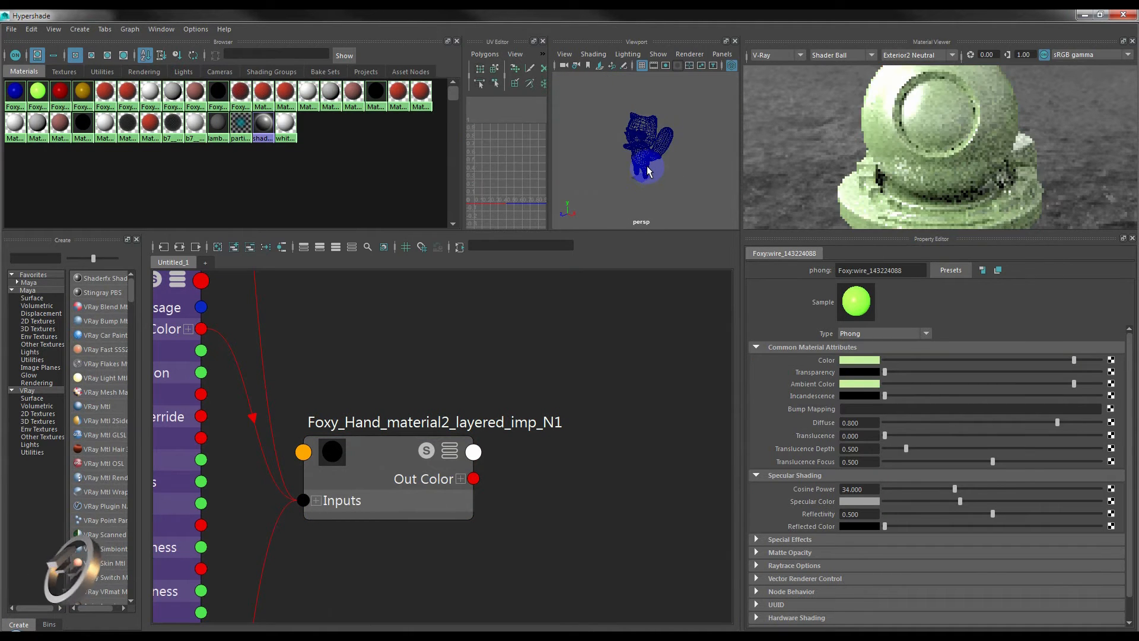
right_drag(393, 454, 396, 389)
click(654, 179)
click(661, 183)
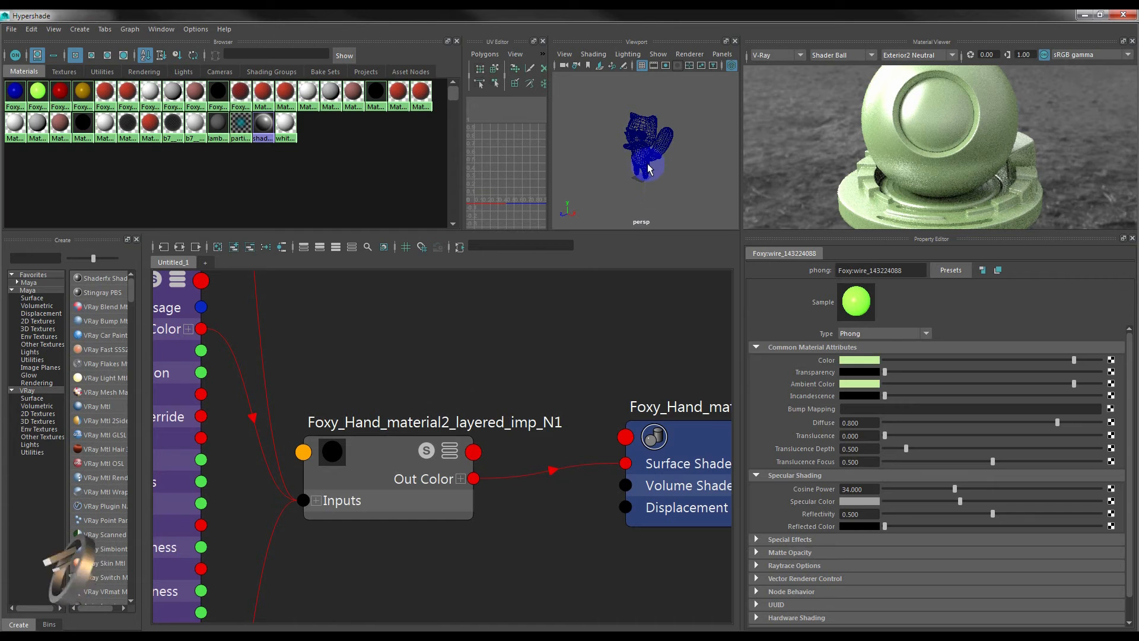
scroll(484, 498, down, 8)
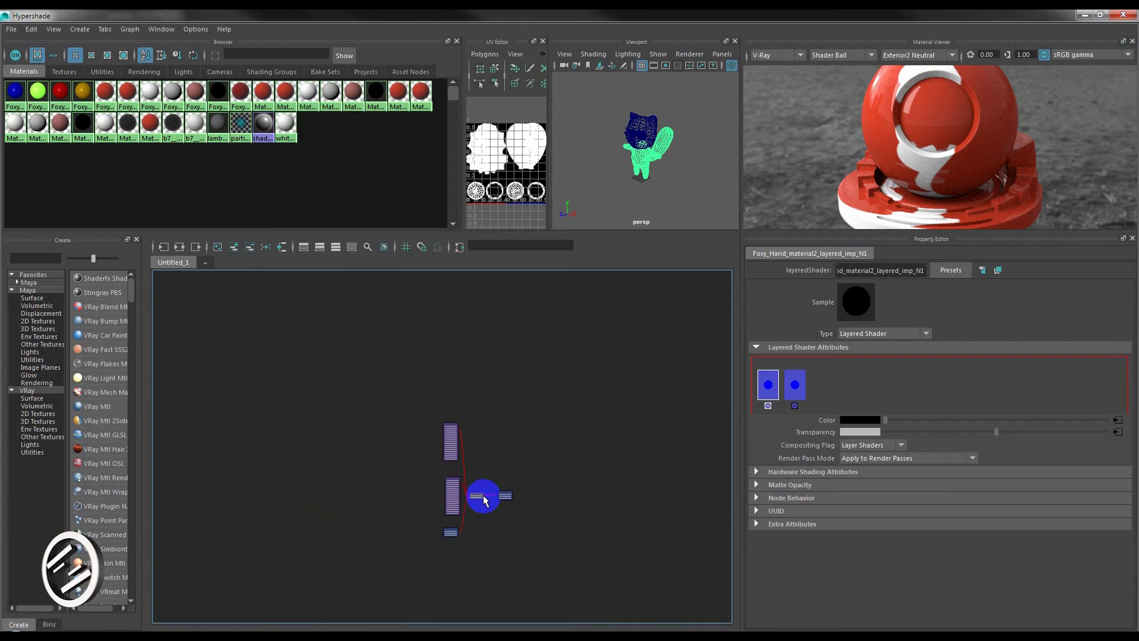
alt+middle_drag(548, 517, 475, 472)
scroll(282, 416, up, 2)
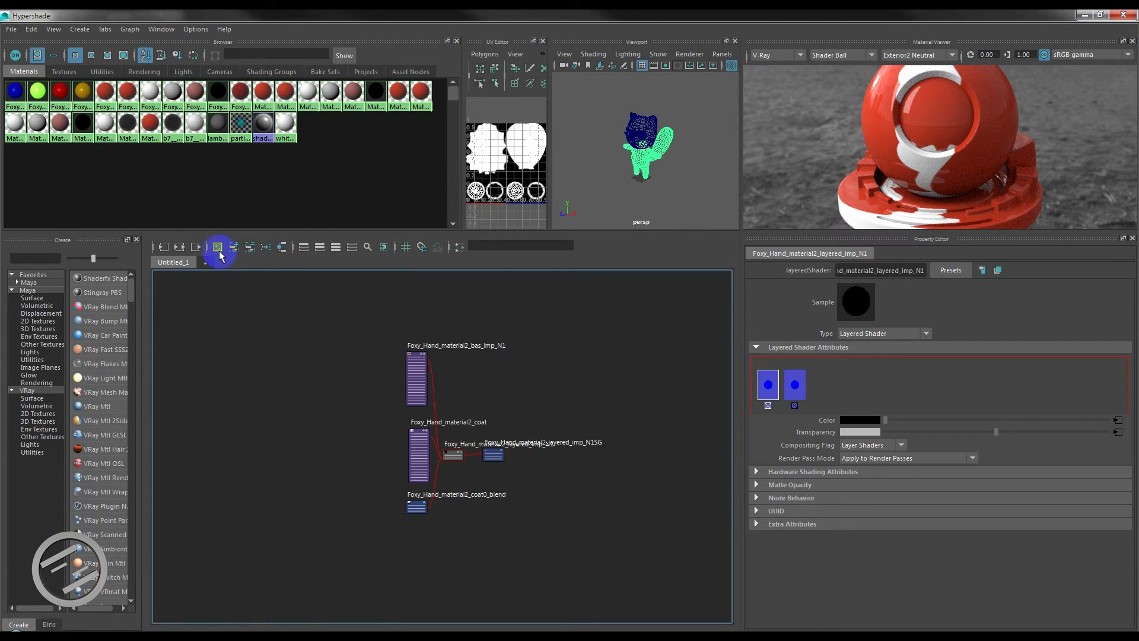
Clear the graph, graph the network of Material__26_material10_layered_imp_N1, and select its layered shader node.
click(217, 247)
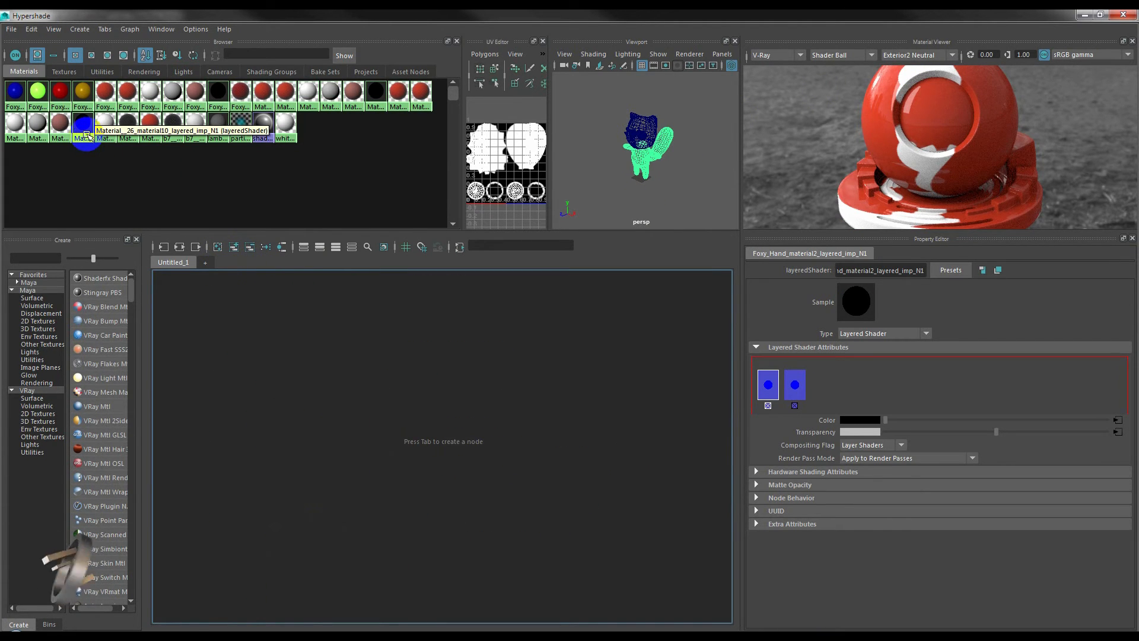
right_drag(106, 135, 110, 166)
click(472, 483)
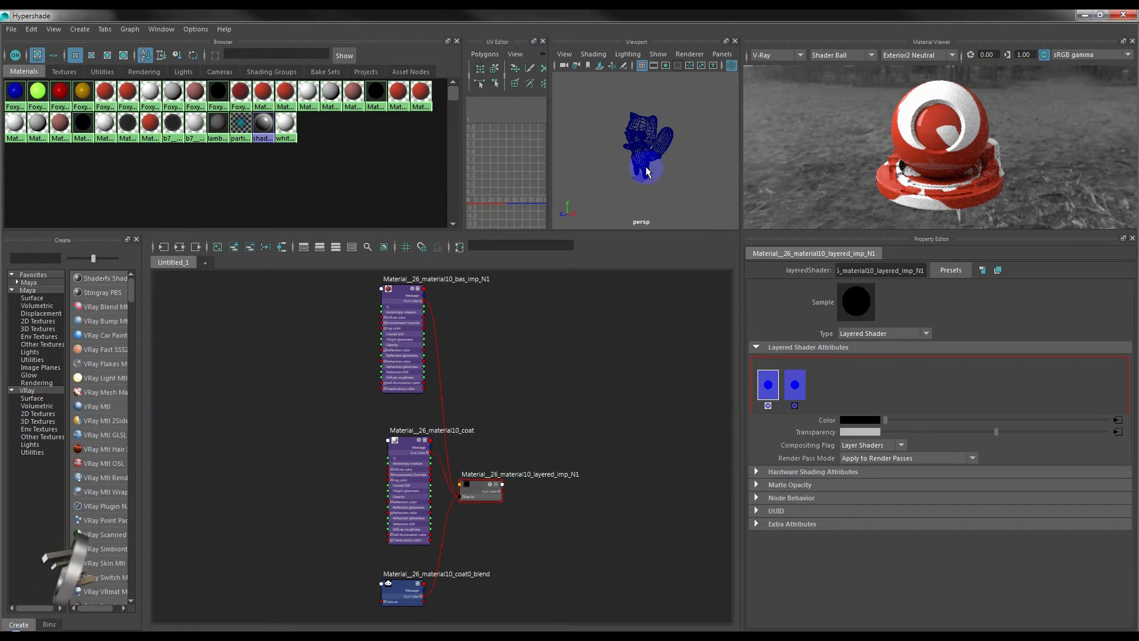
Set the Hypershade viewport to Smooth Shade All and assign Material__26_material10_layered_imp_N1 to the character's head.
scroll(648, 171, up, 5)
click(593, 54)
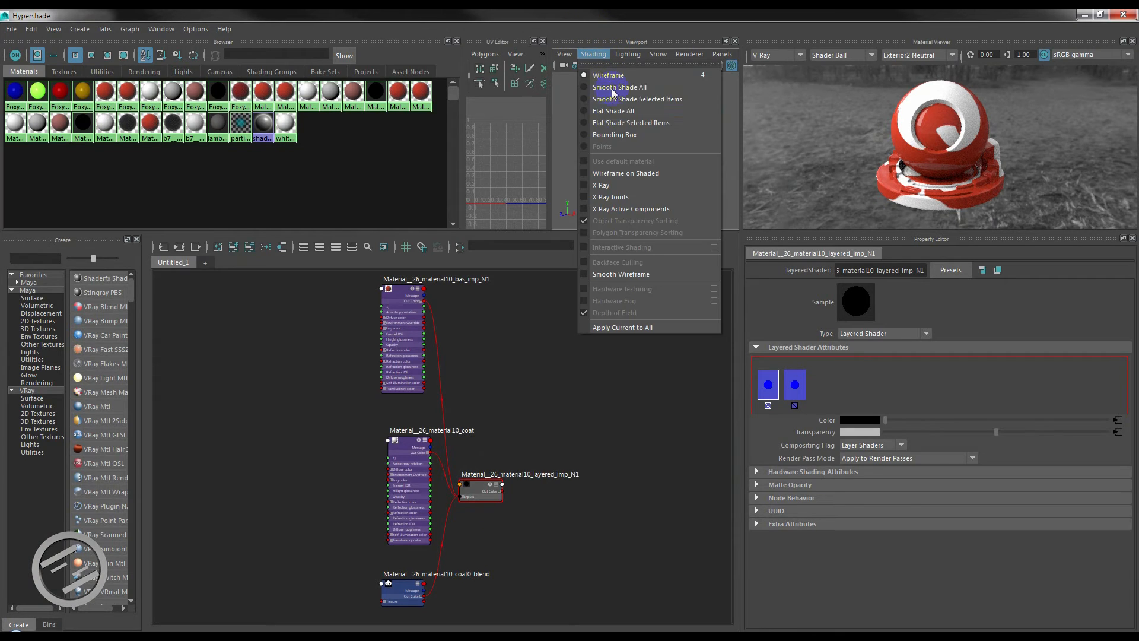
click(660, 108)
click(661, 109)
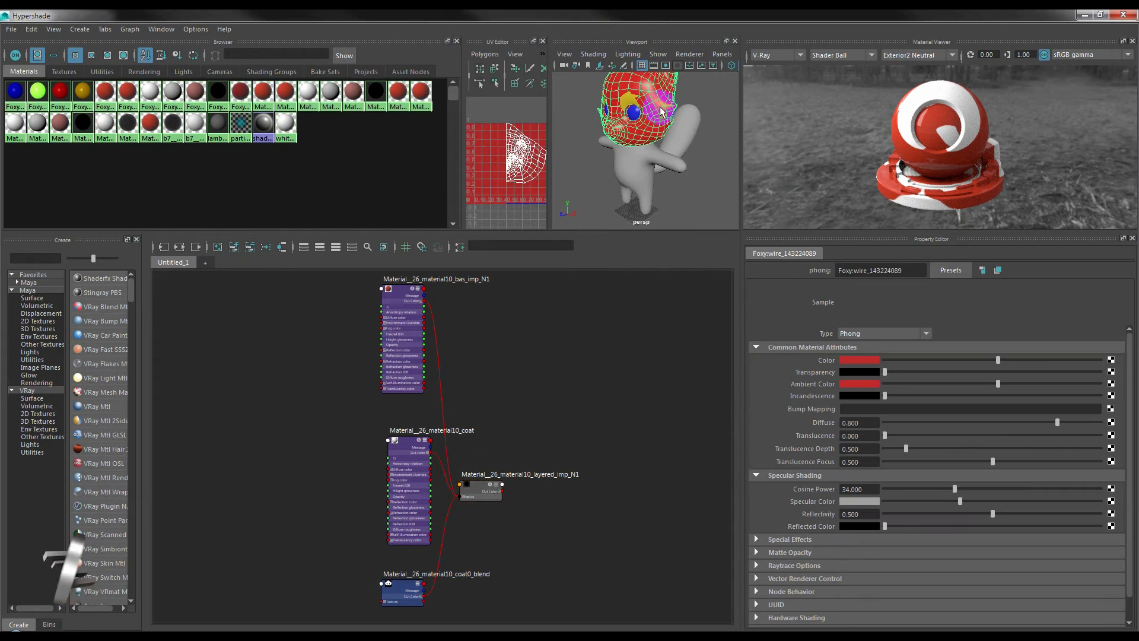
right_drag(482, 483, 484, 392)
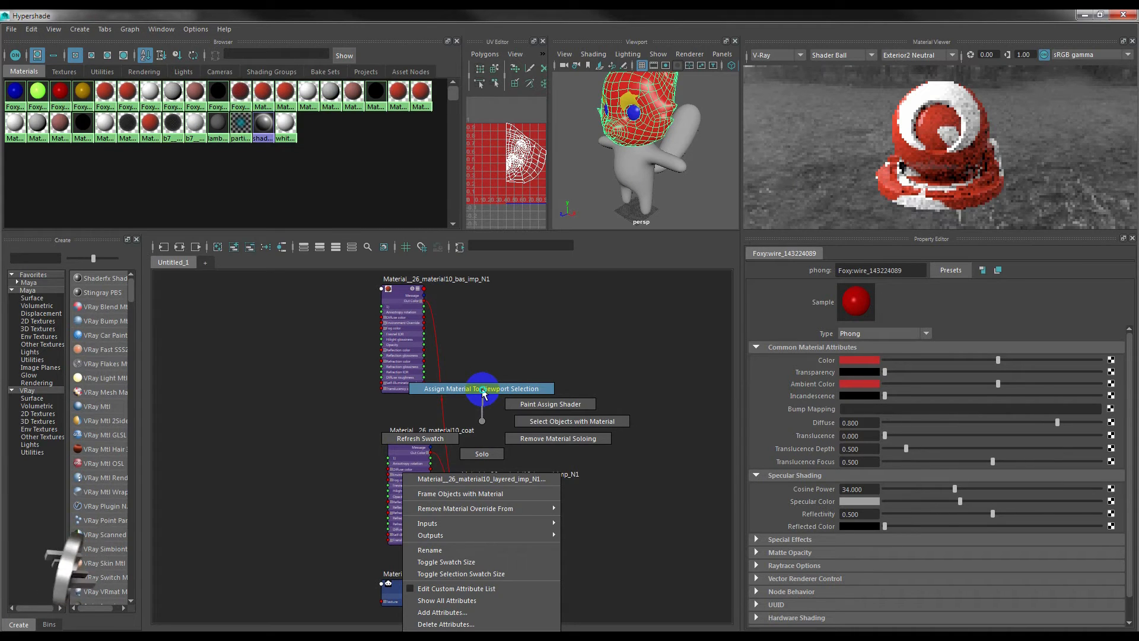
right_drag(484, 391, 484, 391)
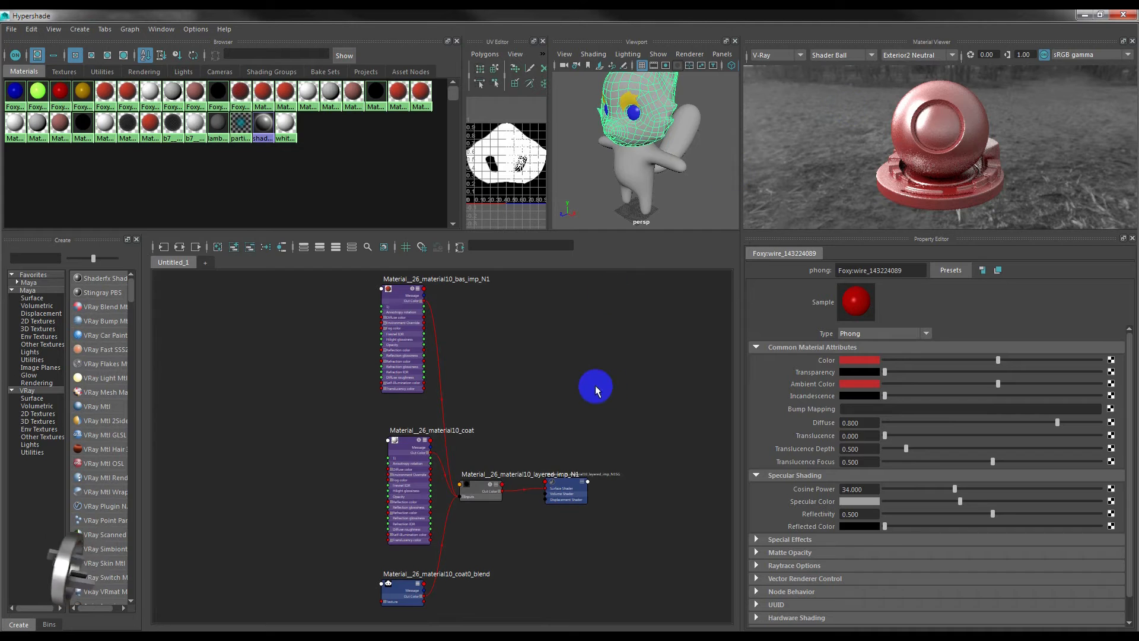
Graph b7___Default_material in place of the head material and assign it to both eyes.
click(282, 247)
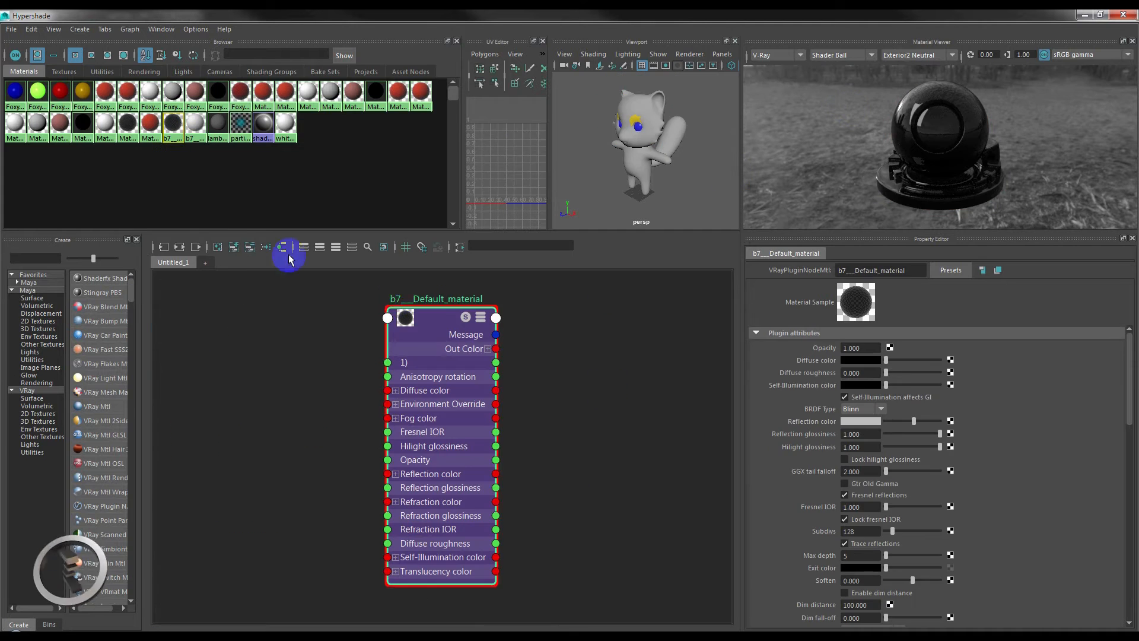
scroll(641, 97, up, 5)
click(691, 143)
shift+click(620, 144)
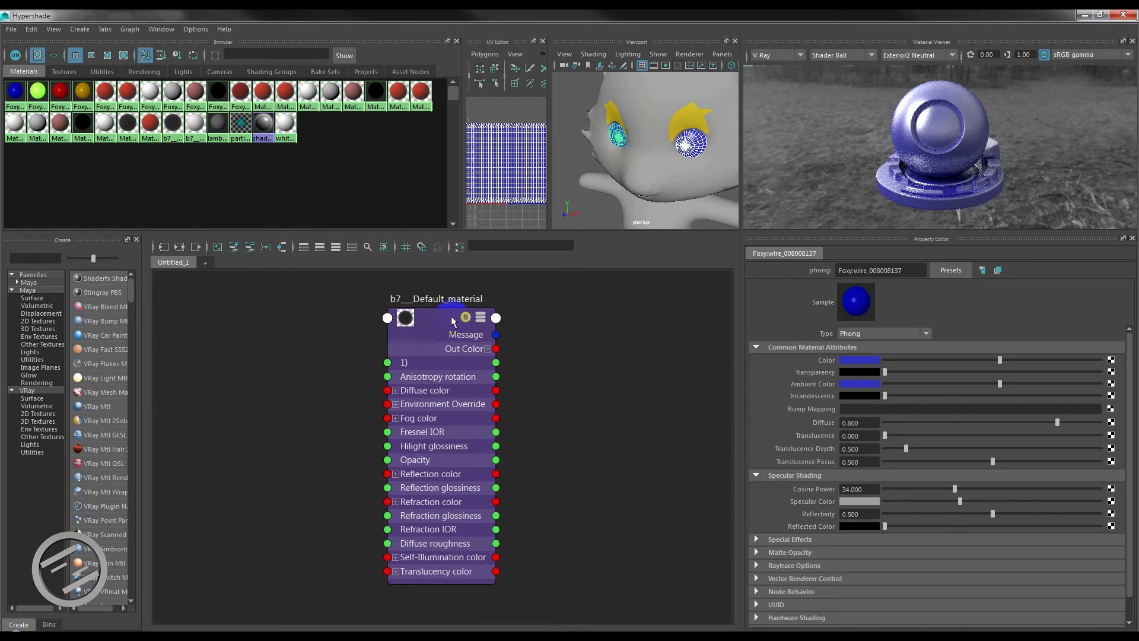
right_drag(452, 317, 452, 288)
click(570, 206)
Graph white_material, assign it to both eyebrow pieces, and render the character with V-Ray.
scroll(630, 199, down, 5)
click(304, 95)
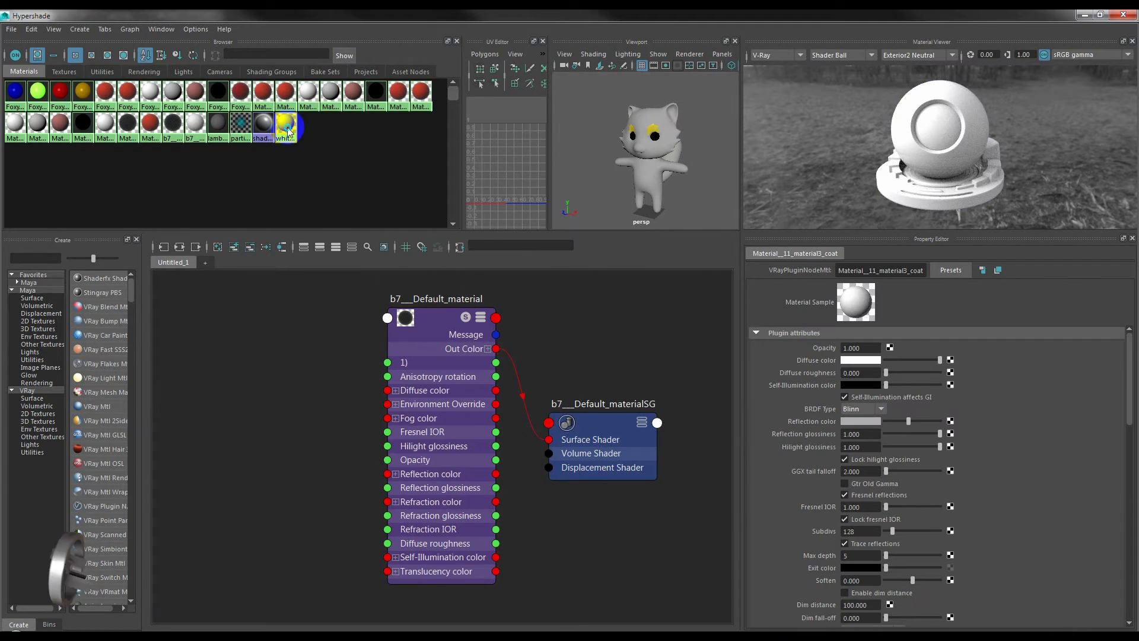
click(283, 123)
click(179, 246)
scroll(653, 134, up, 5)
click(669, 110)
right_drag(672, 166, 703, 137)
right_drag(451, 320, 451, 291)
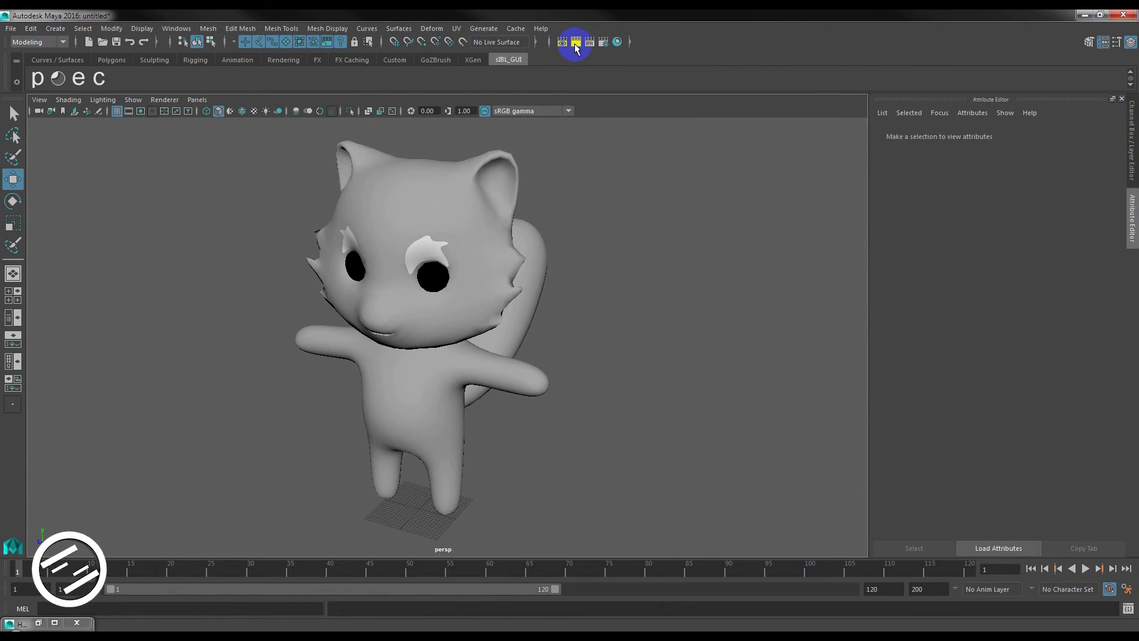
click(576, 43)
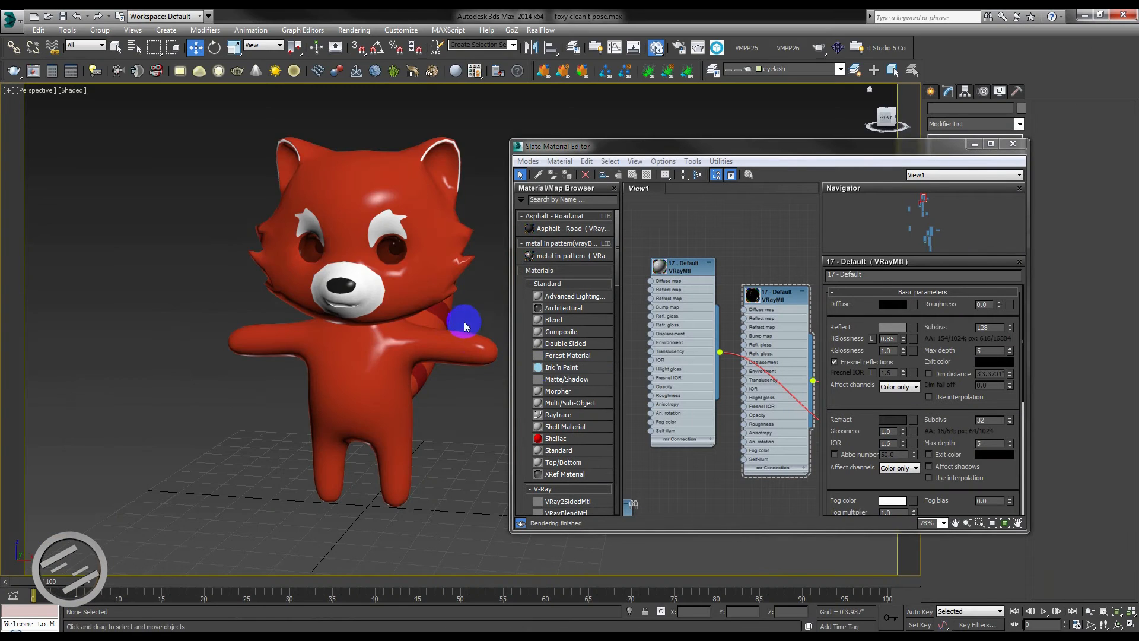
Switch to 3ds Max, minimize the Slate Material Editor, and select the foxy body to examine the stripe faces on its tail.
alt+middle_drag(466, 323, 407, 363)
mouse_move(484, 343)
alt+middle_down()
mouse_move(433, 348)
mouse_move(504, 331)
mouse_move(469, 335)
alt+middle_up()
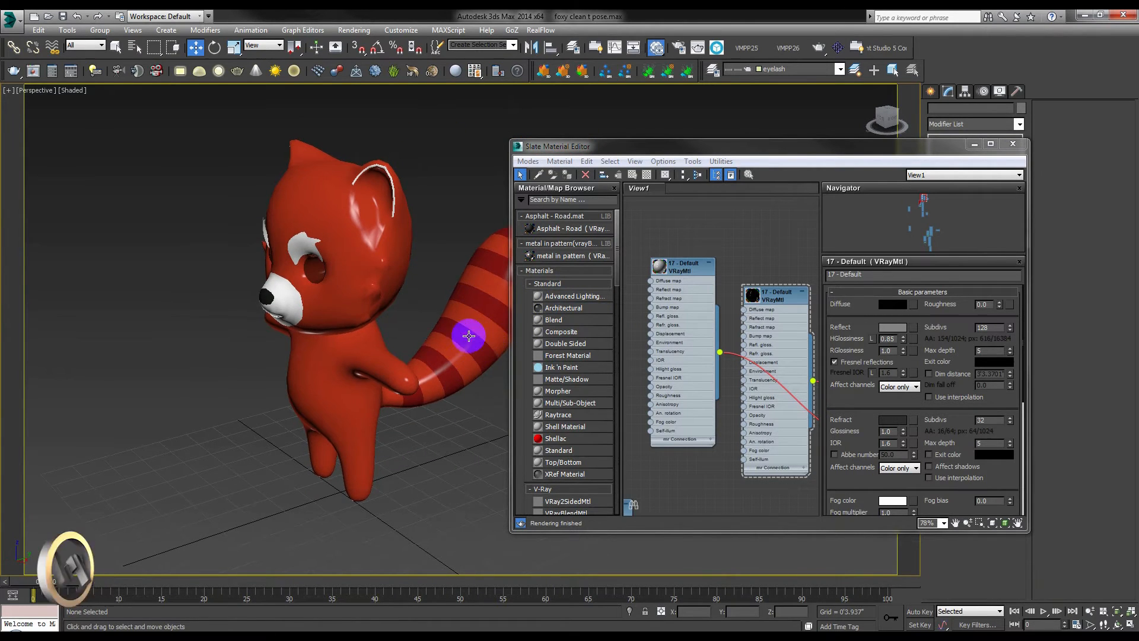
click(469, 336)
click(975, 144)
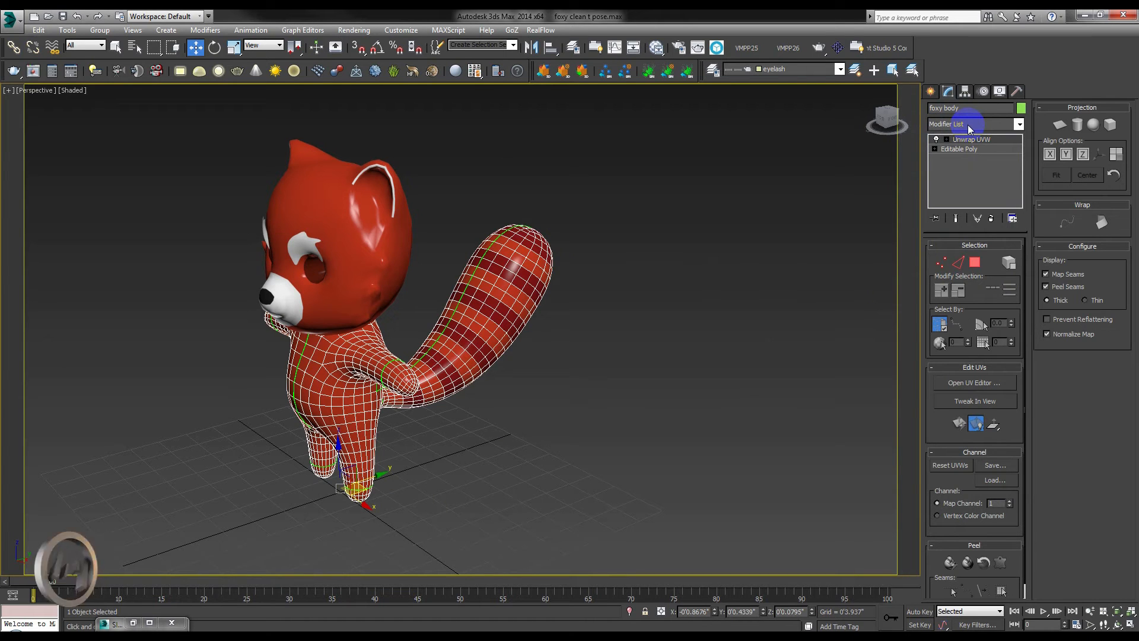
click(603, 328)
click(519, 268)
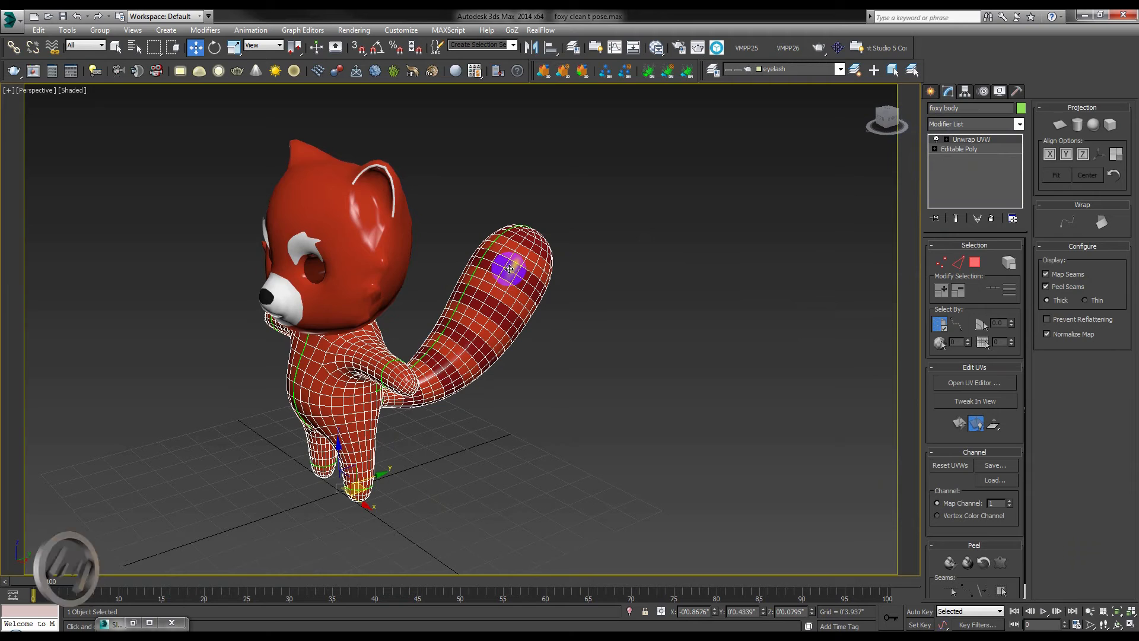
click(133, 623)
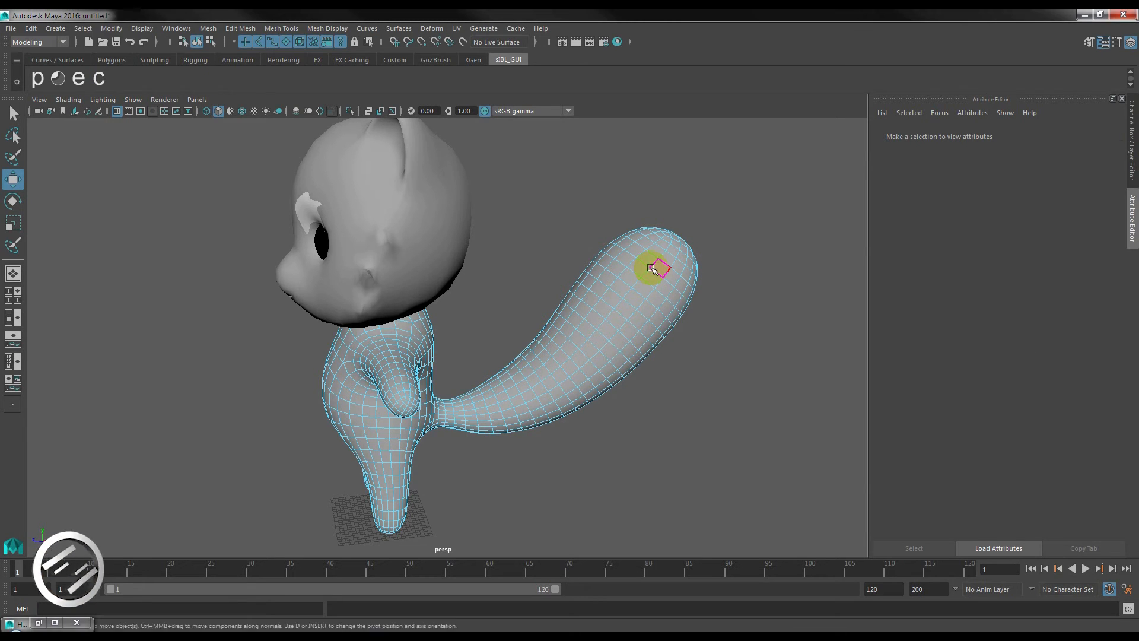
Switch to Maya and select body faces along the tail where the dark stripes belong.
click(656, 270)
alt+drag(656, 269, 707, 279)
shift+click(743, 315)
alt+drag(743, 315, 682, 296)
shift+click(698, 340)
shift+click(595, 393)
shift+click(524, 434)
shift+click(454, 436)
shift+click(659, 302)
Extend the tail selection to full face rings for each stripe from tip to base, undoing the mistaken picks.
alt+drag(725, 415, 715, 350)
shift+double_click(642, 346)
key(ctrl+z)
alt+drag(745, 432, 665, 409)
shift+double_click(663, 330)
key(ctrl+z)
shift+double_click(561, 400)
alt+drag(539, 373, 496, 401)
shift+double_click(496, 402)
scroll(496, 402, up, 6)
shift+double_click(483, 317)
scroll(483, 317, down, 8)
alt+drag(483, 316, 520, 377)
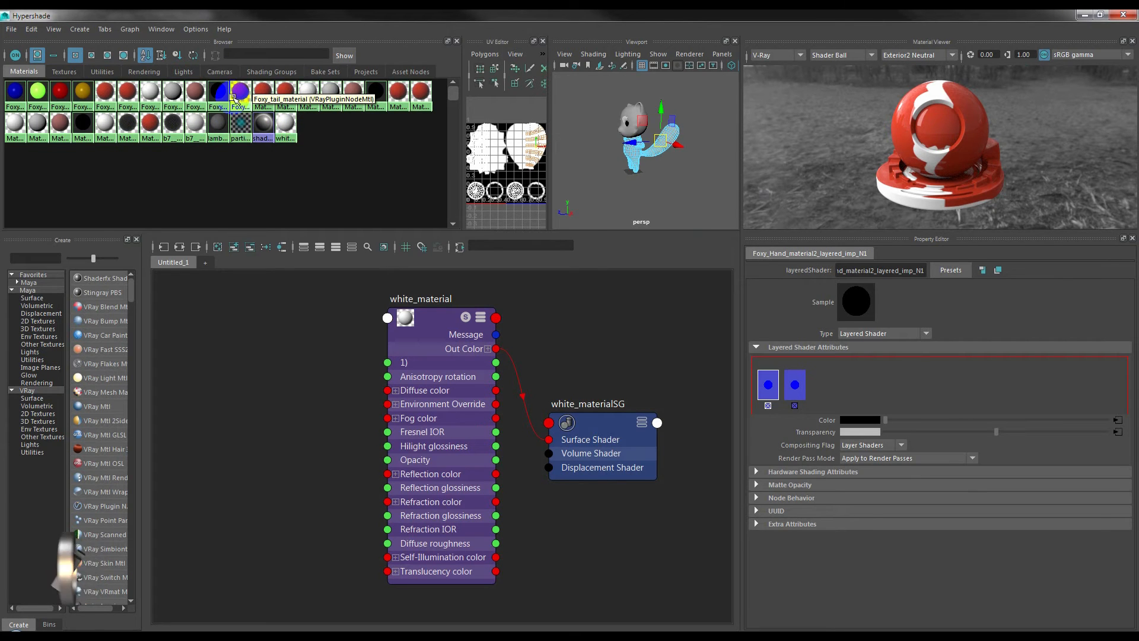
Graph Foxy_tail_material and assign it to the selected stripe faces on the tail, restoring the face selection first.
right_click(239, 96)
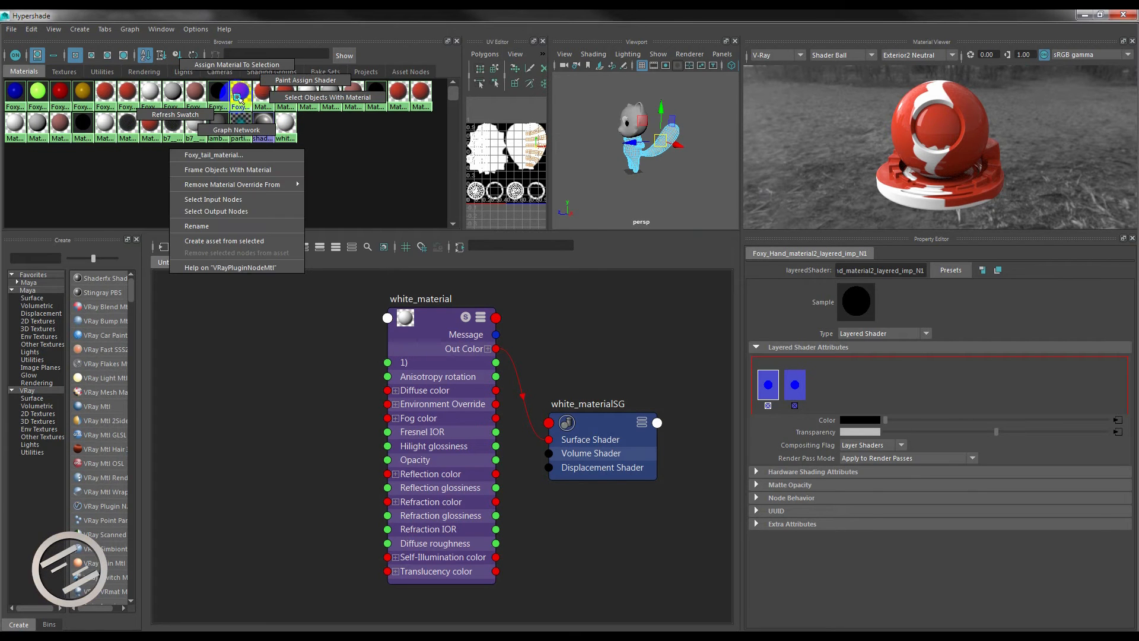
click(236, 130)
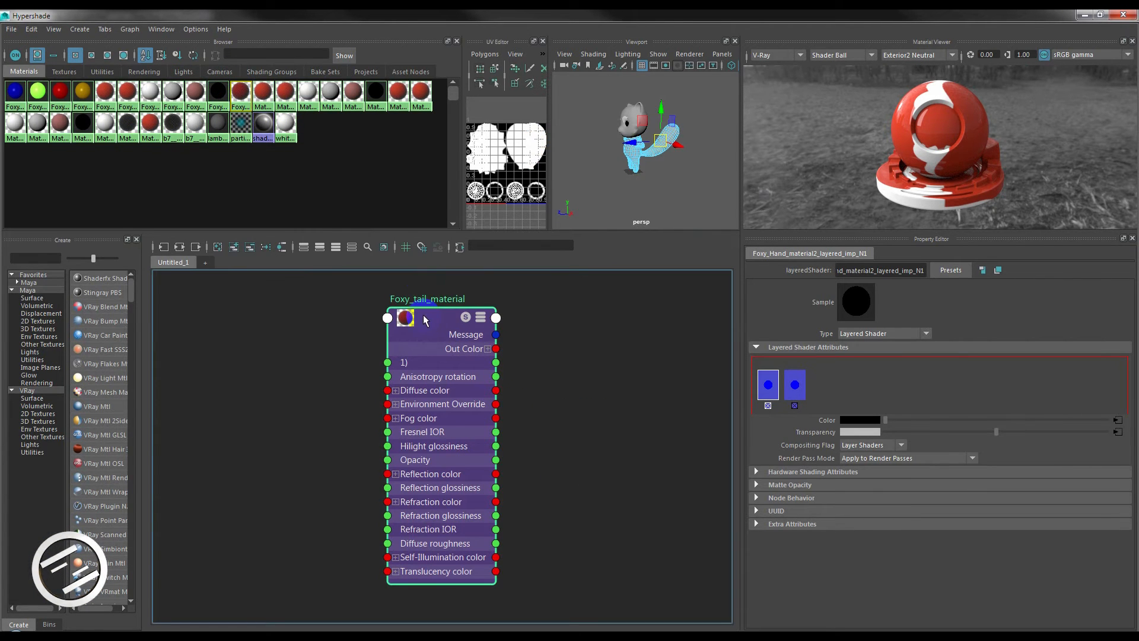
scroll(679, 159, up, 6)
alt+drag(679, 161, 678, 172)
scroll(678, 172, down, 4)
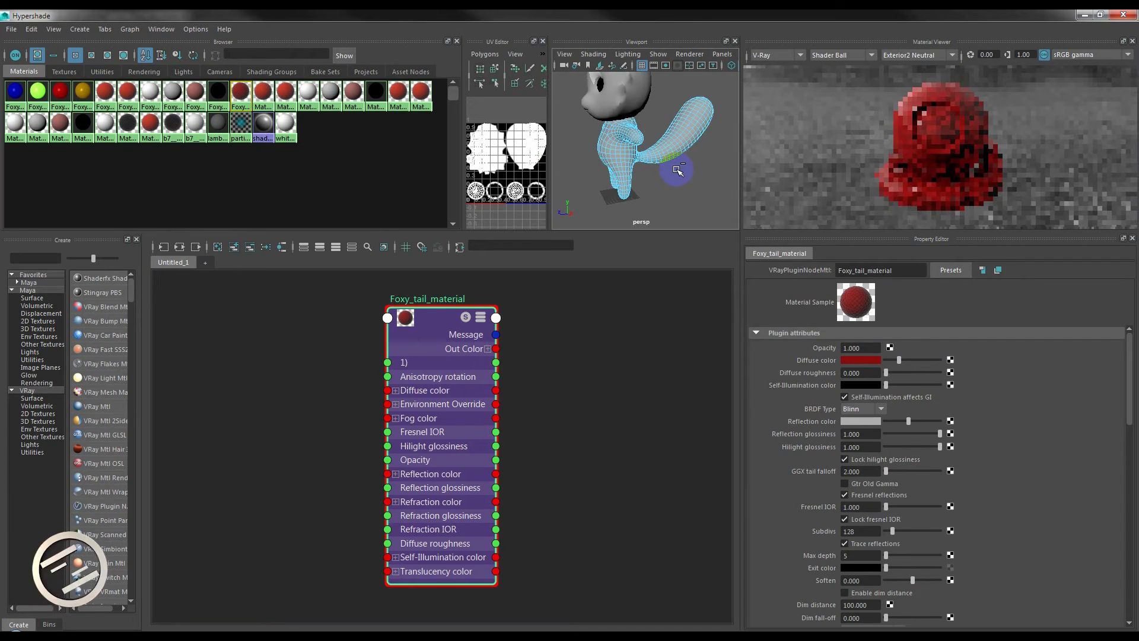
key(ctrl+z)
right_click(448, 313)
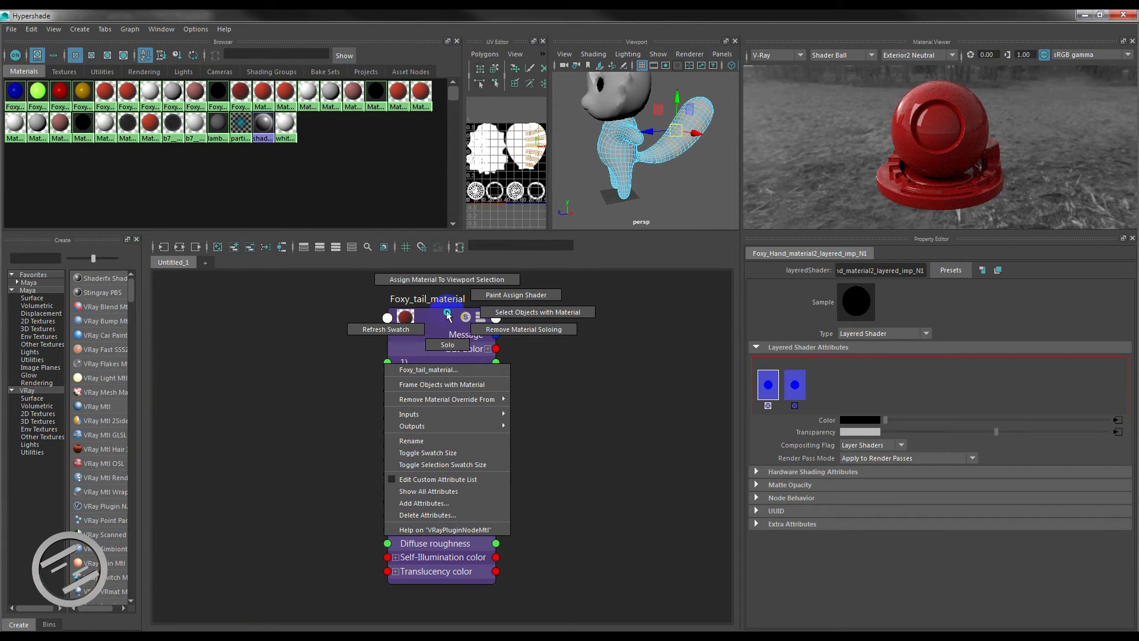
click(449, 280)
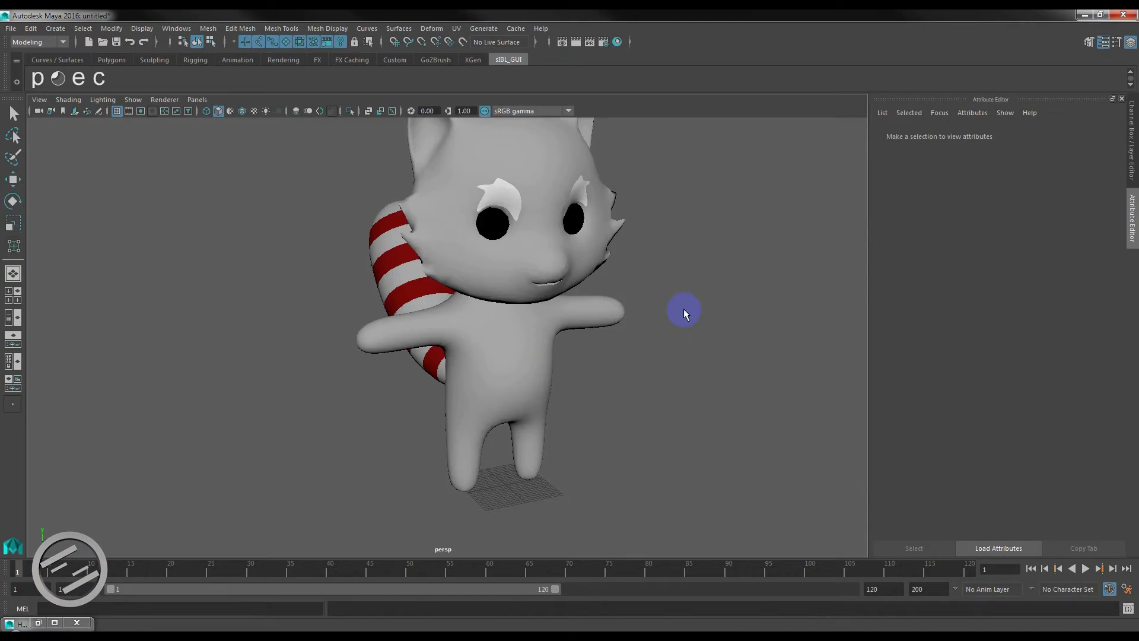
Switch to 3ds Max and select foxy_face_final to examine the muzzle and ear rim areas.
alt+drag(681, 311, 674, 344)
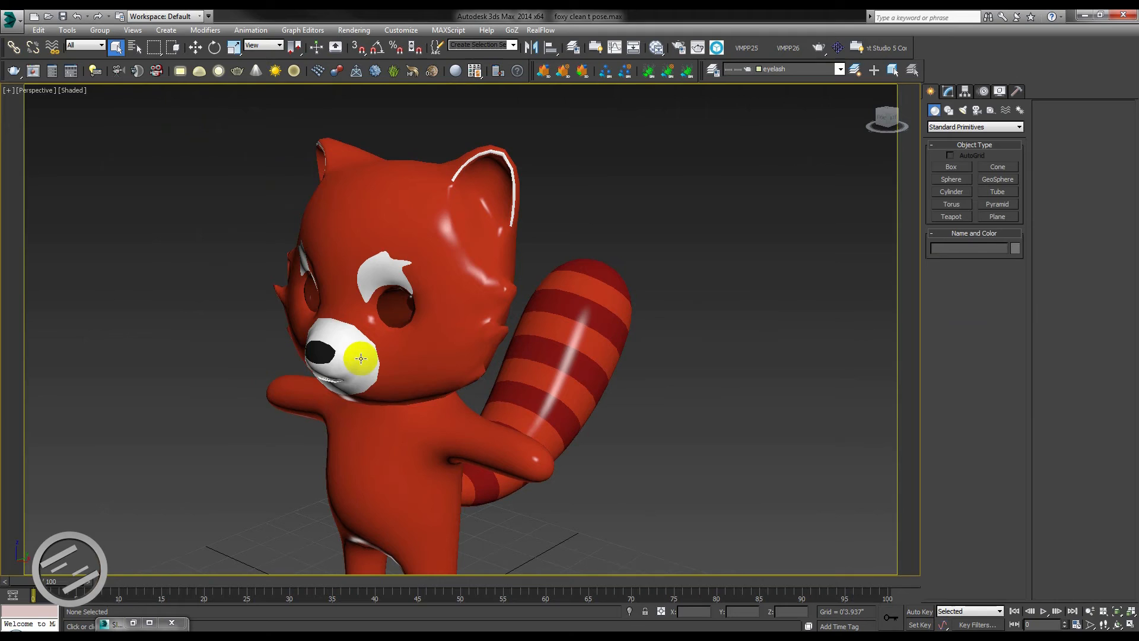
click(374, 370)
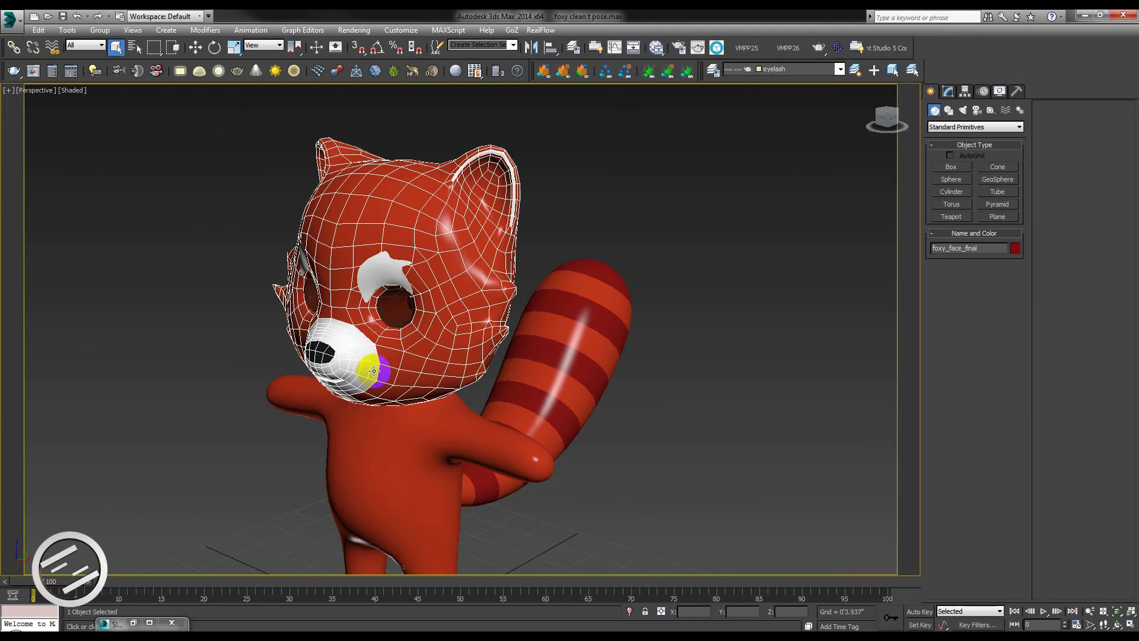
alt+middle_drag(369, 358, 341, 350)
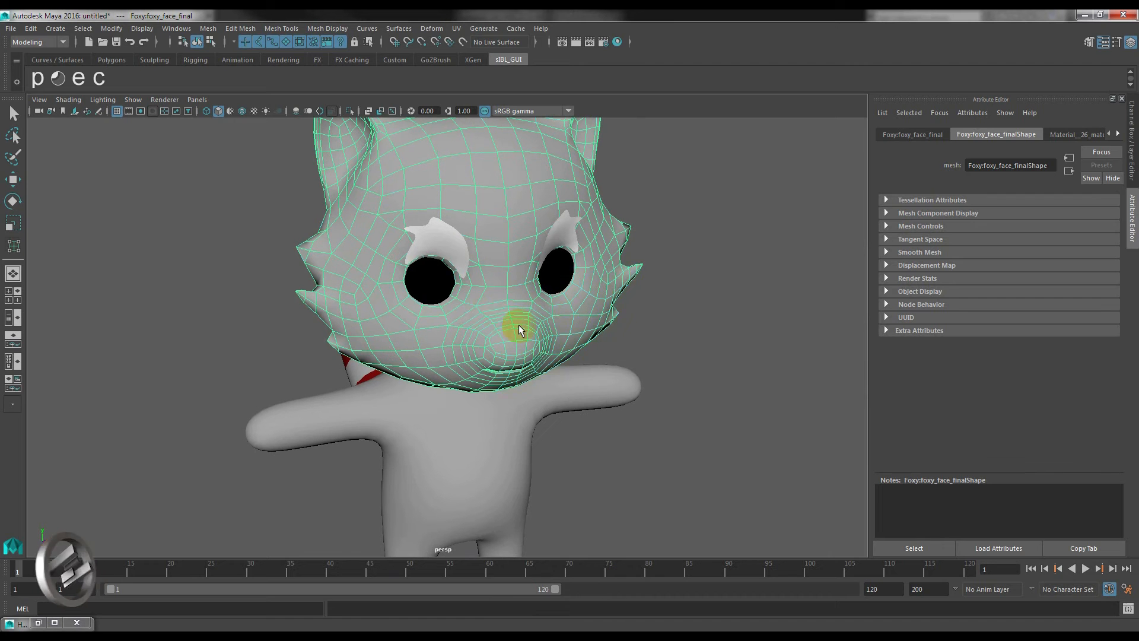
Switch to Maya and select the rings of head faces around the muzzle, nose and mouth.
click(512, 318)
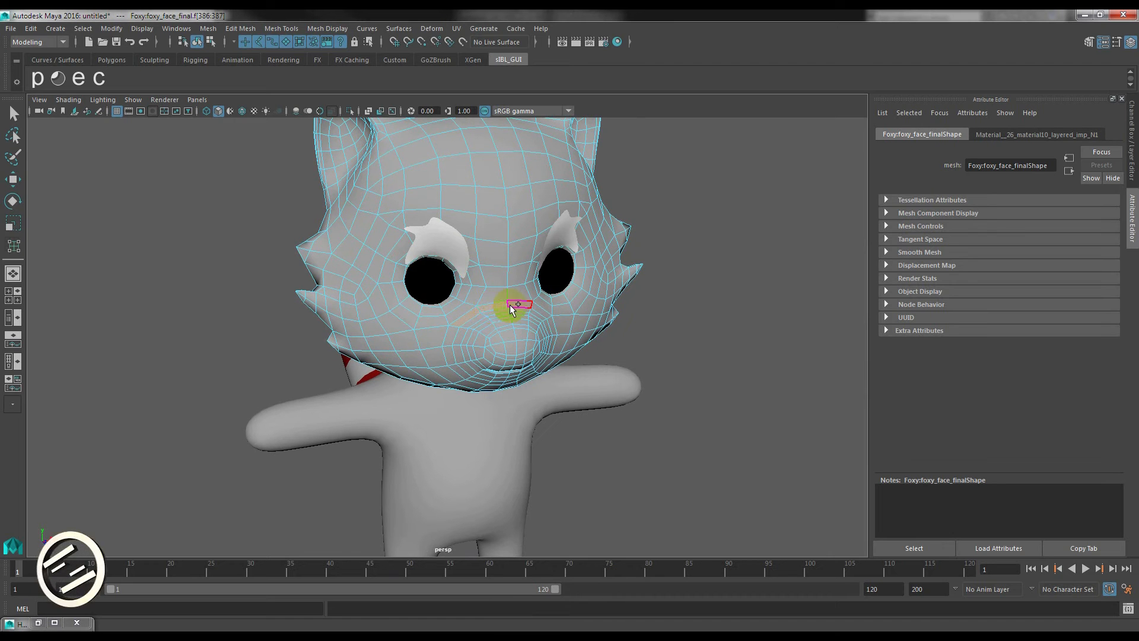
scroll(536, 326, up, 3)
click(537, 314)
click(540, 318)
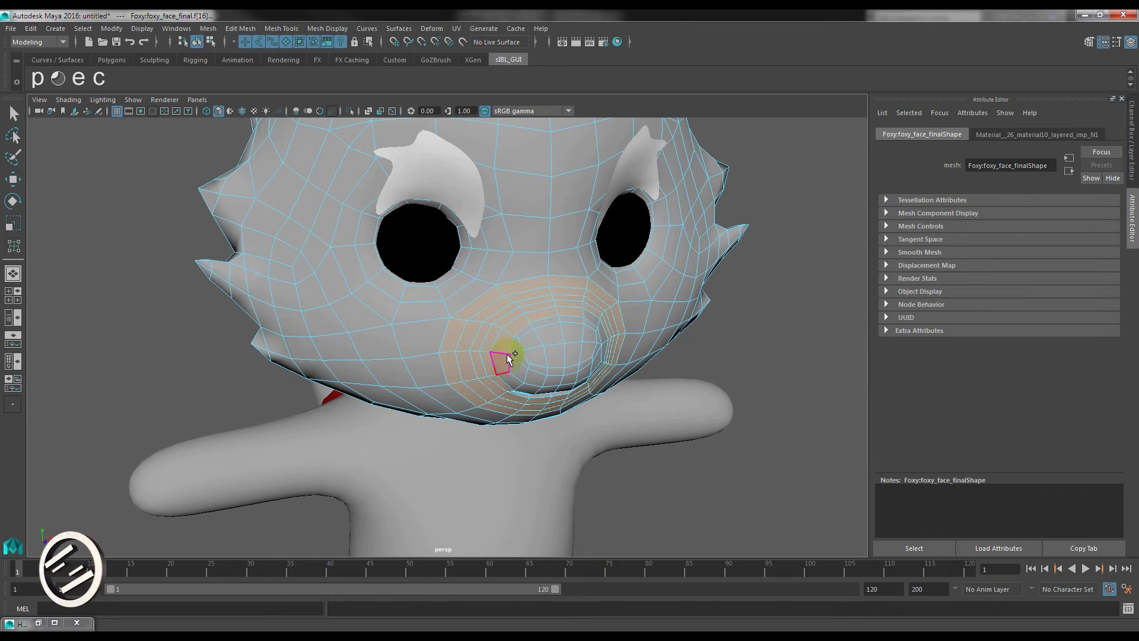
scroll(274, 249, down, 5)
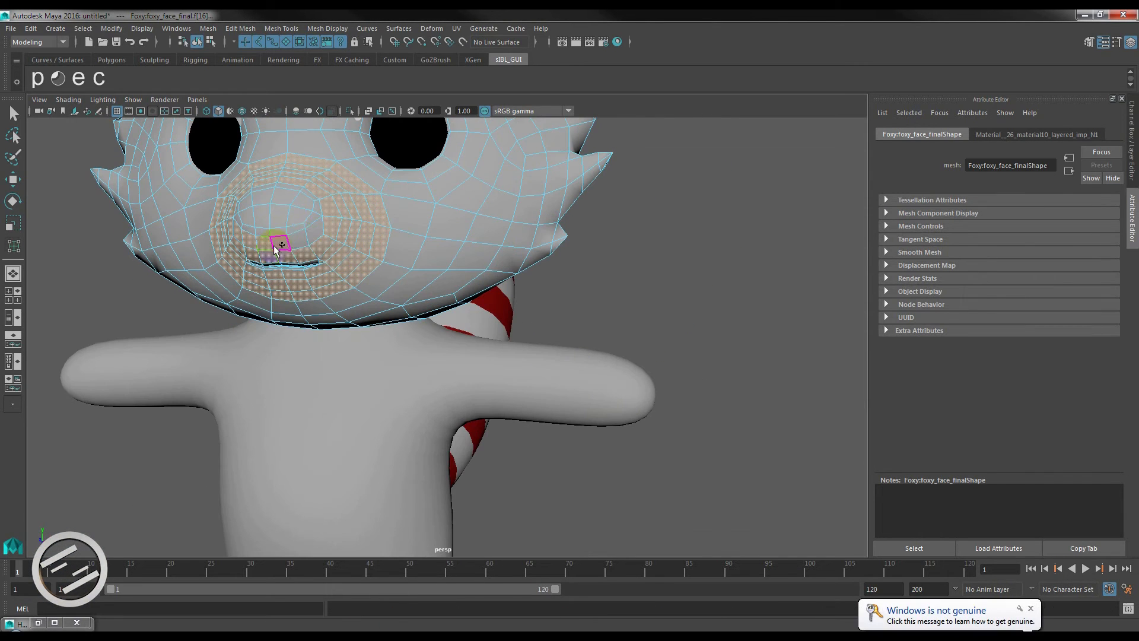
scroll(279, 231, up, 5)
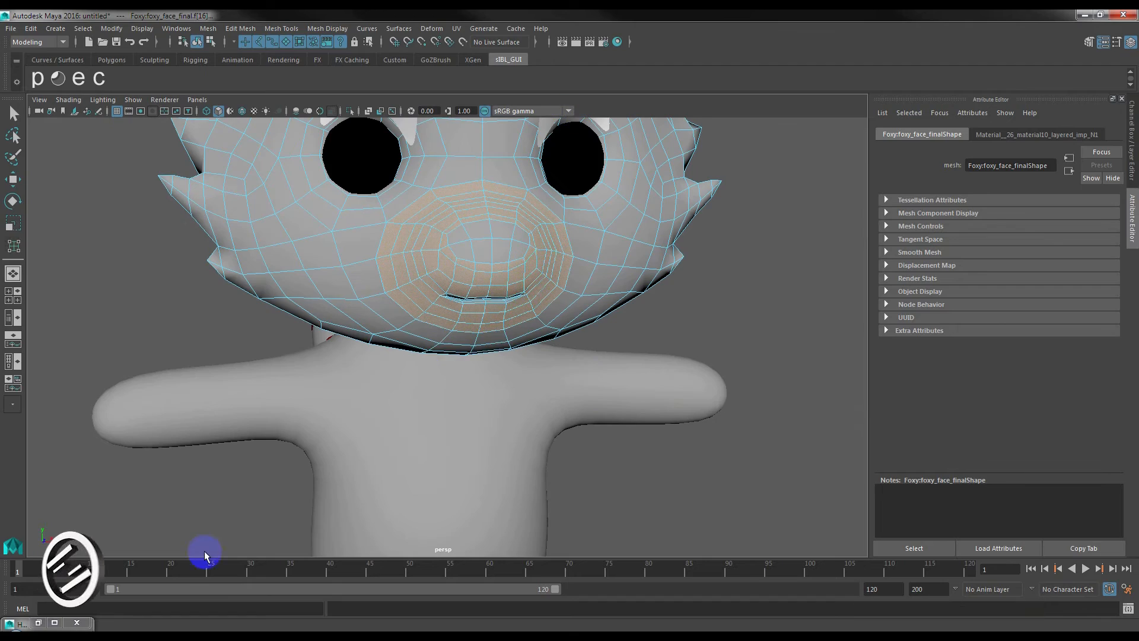
click(293, 300)
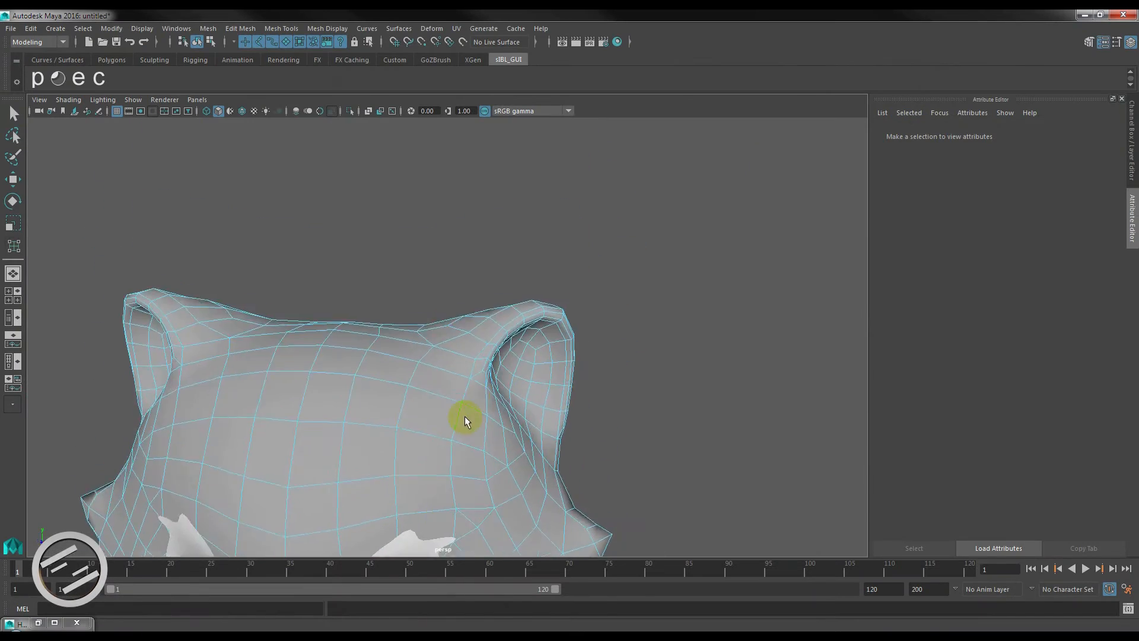
Select the narrow strip of faces along the rims of both ears.
alt+drag(465, 415, 384, 166)
click(385, 165)
alt+drag(477, 297, 515, 304)
click(515, 304)
shift+click(521, 193)
shift+click(541, 177)
alt+drag(546, 179, 634, 209)
shift+click(525, 208)
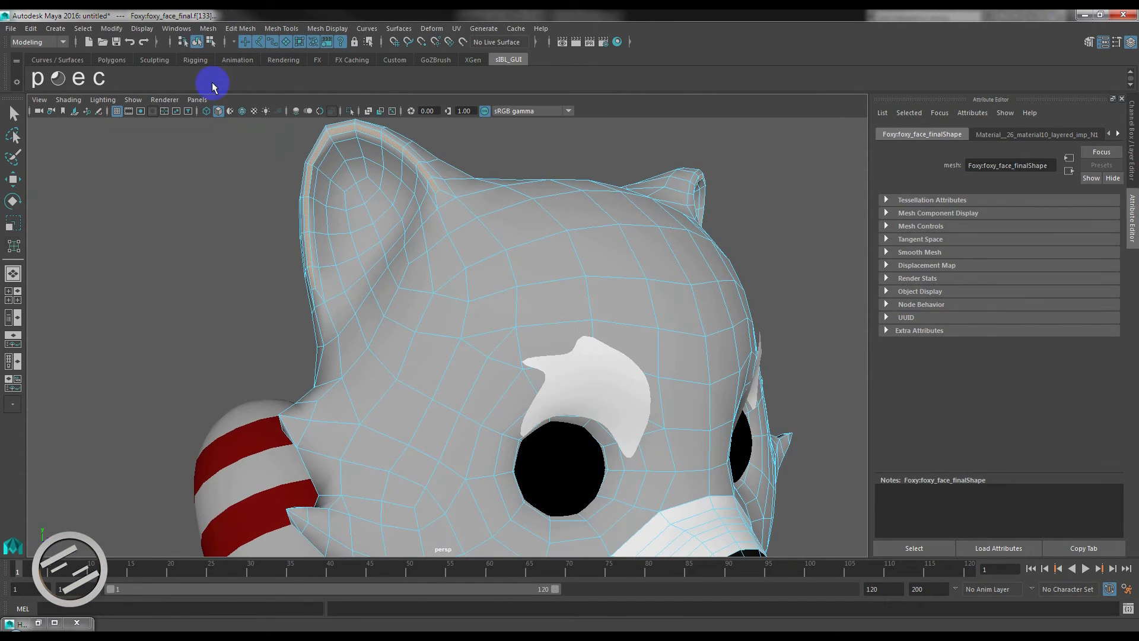
Assign the white material to the ear rim faces and render the character with V-Ray.
click(18, 623)
right_drag(38, 129, 104, 95)
click(1085, 15)
scroll(564, 329, down, 6)
alt+drag(590, 350, 525, 362)
click(584, 249)
click(577, 43)
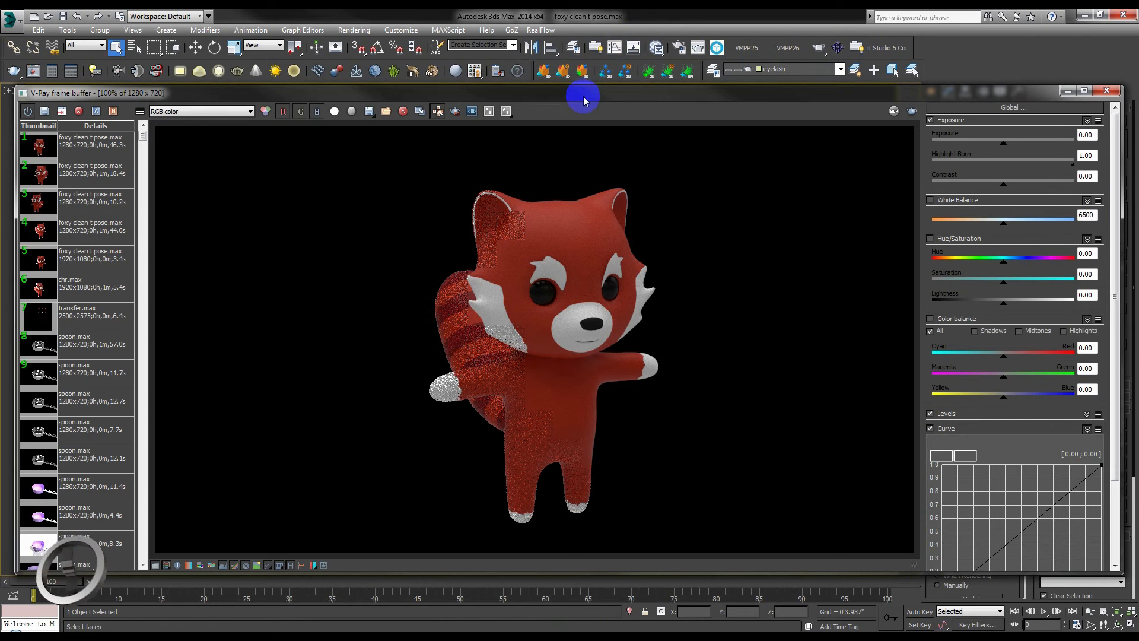
Switch to 3ds Max, open the sIBL_Lighting_VRayHDRI node's parameters, and view its 08_Env.hdr environment image enlarged.
mouse_move(584, 98)
mouse_down()
mouse_move(537, 94)
mouse_move(576, 91)
mouse_up()
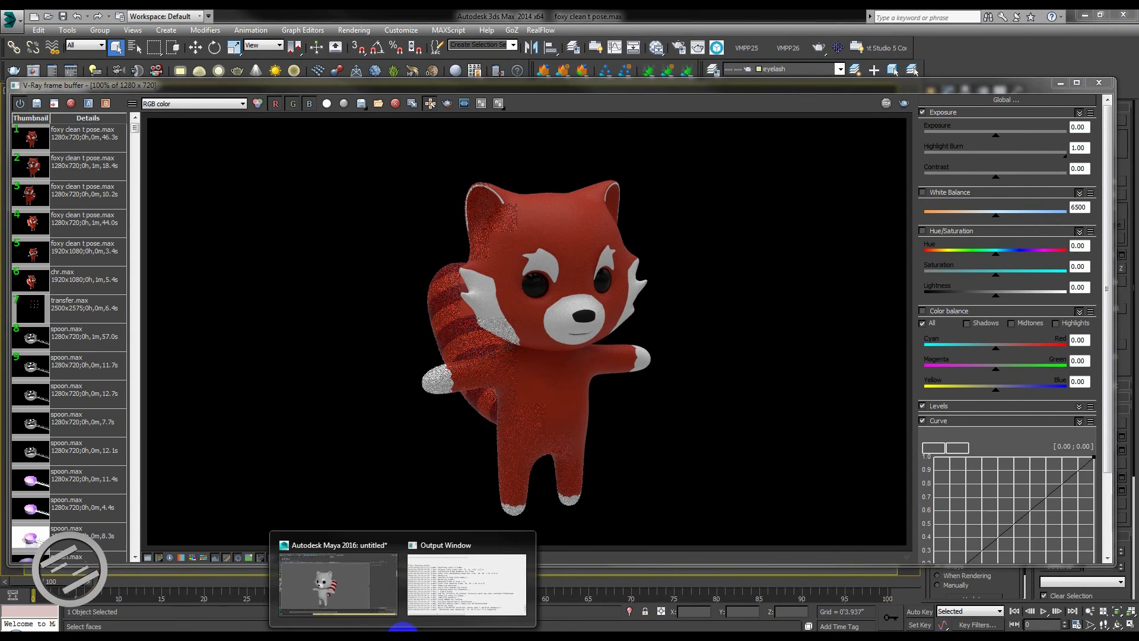
click(356, 590)
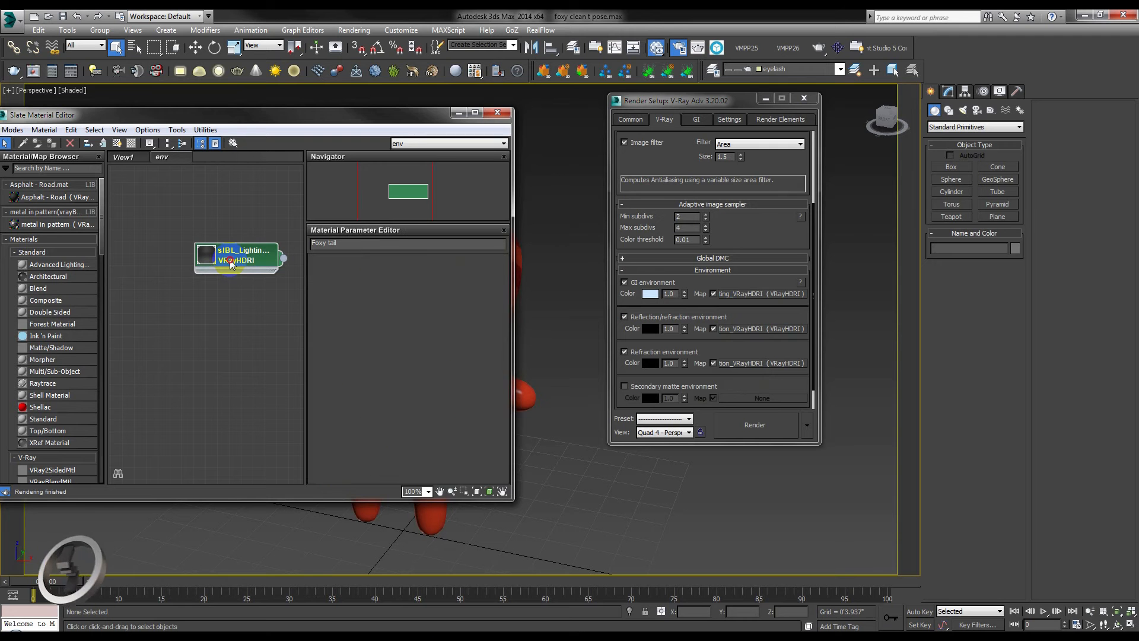
double_click(232, 264)
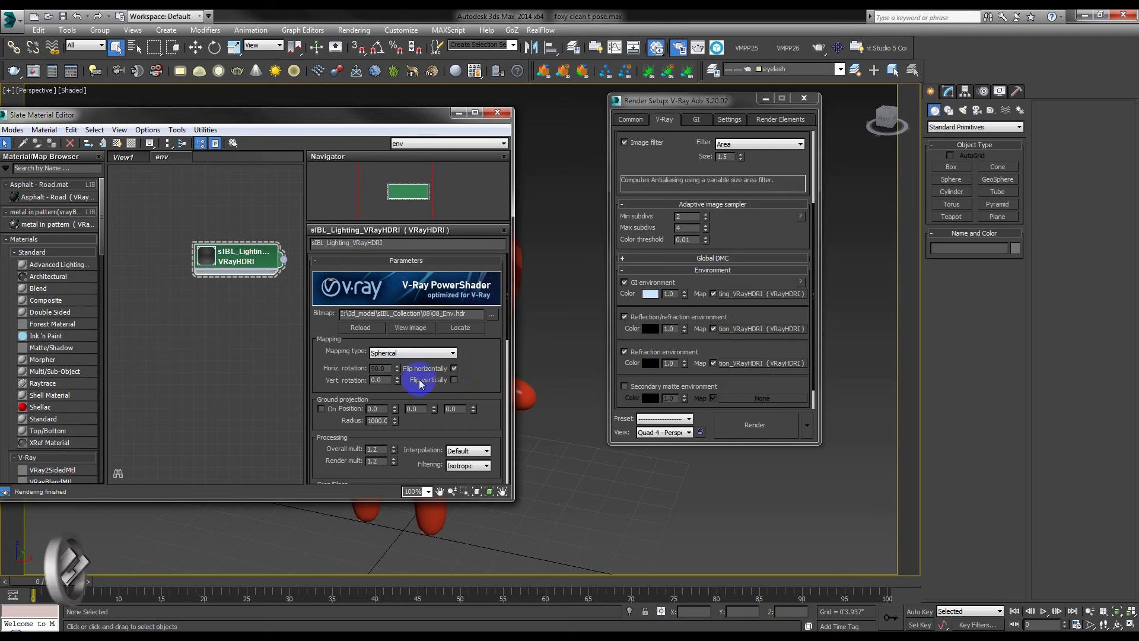
click(410, 327)
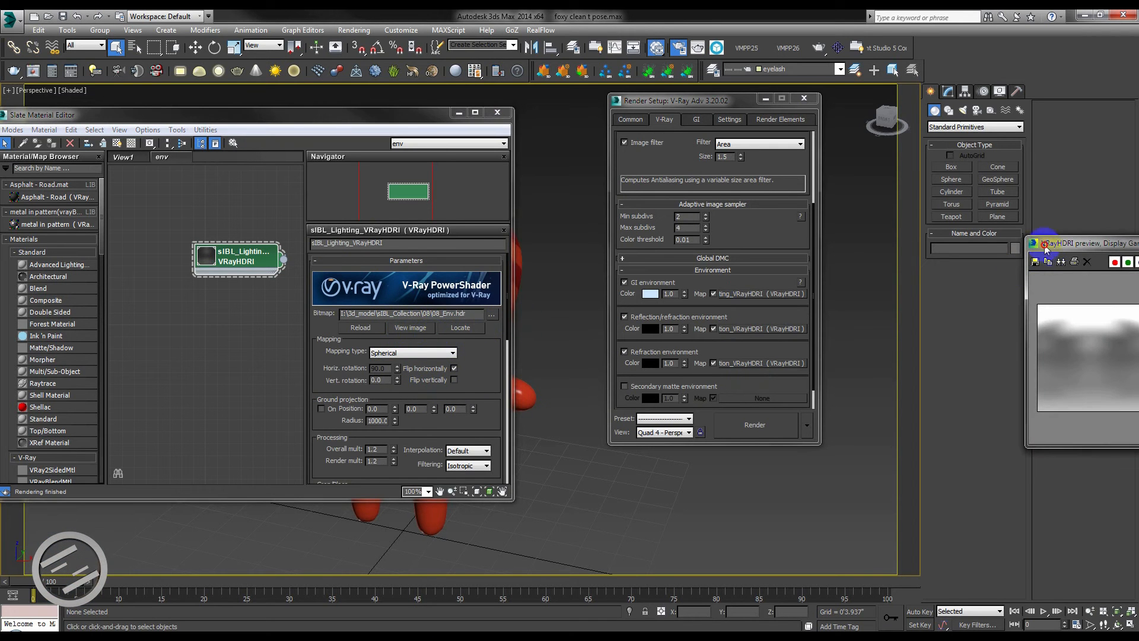
drag(1047, 244, 392, 192)
drag(605, 394, 804, 511)
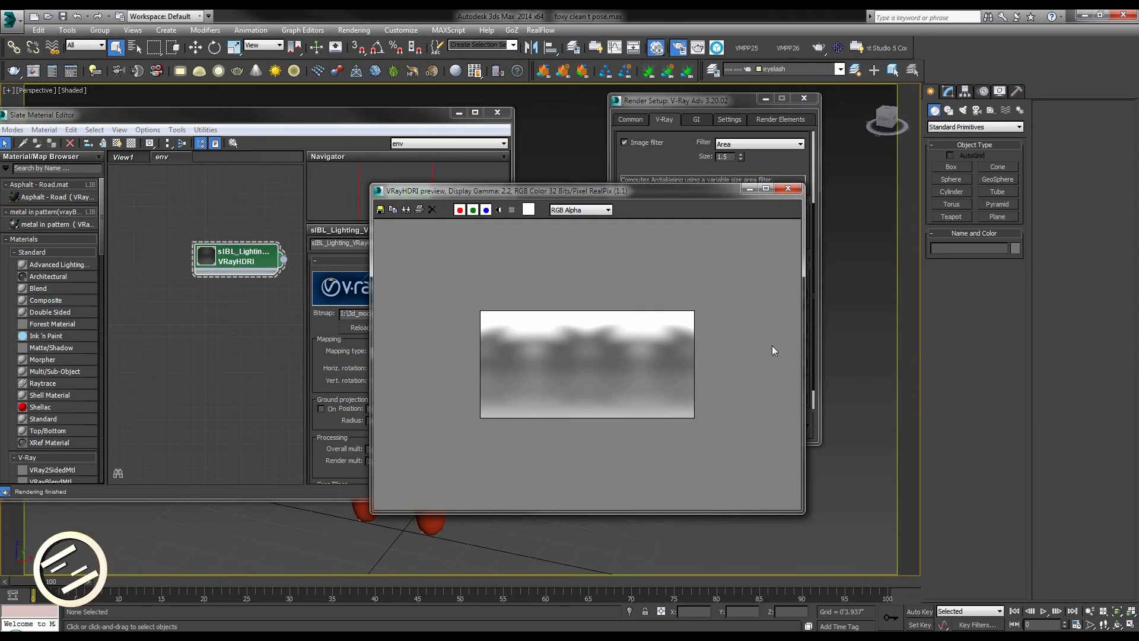
click(788, 189)
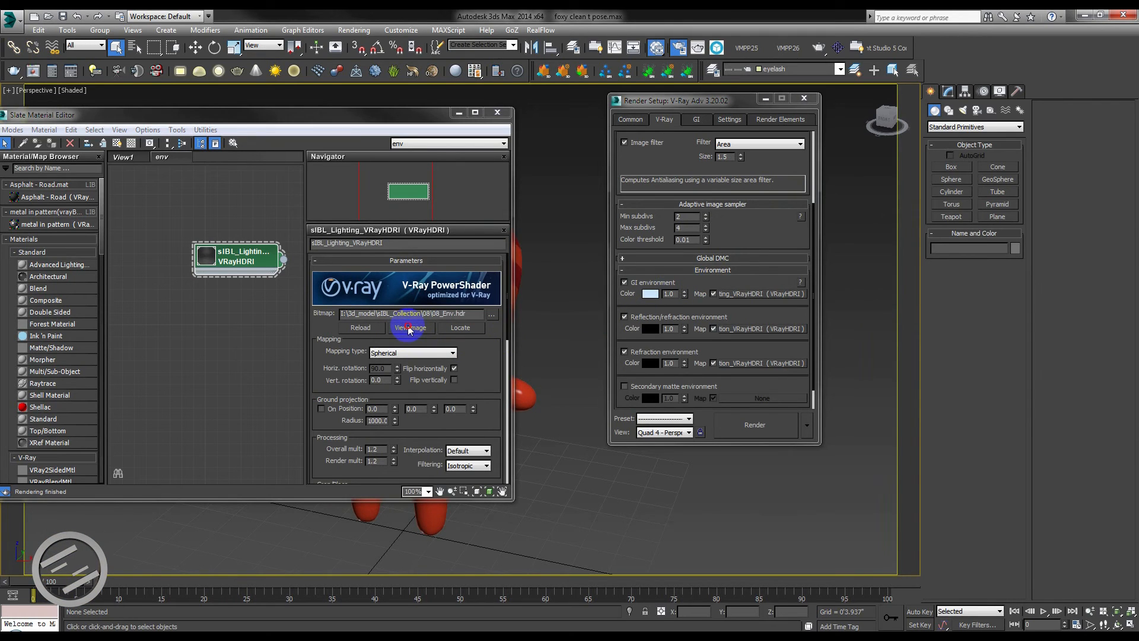
click(408, 330)
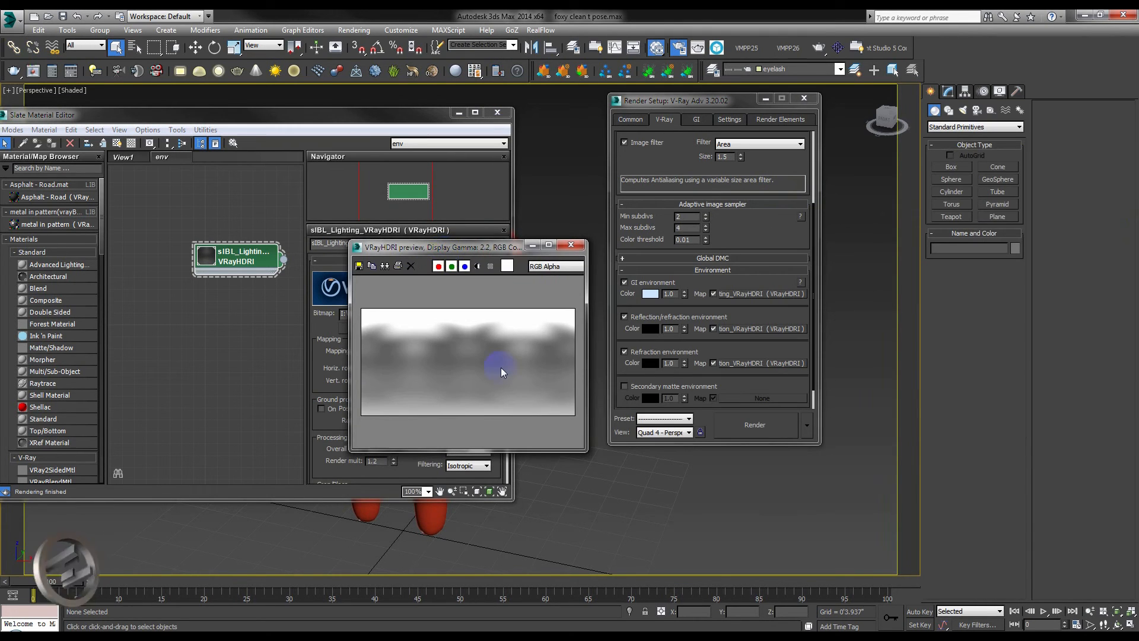
drag(586, 451, 733, 524)
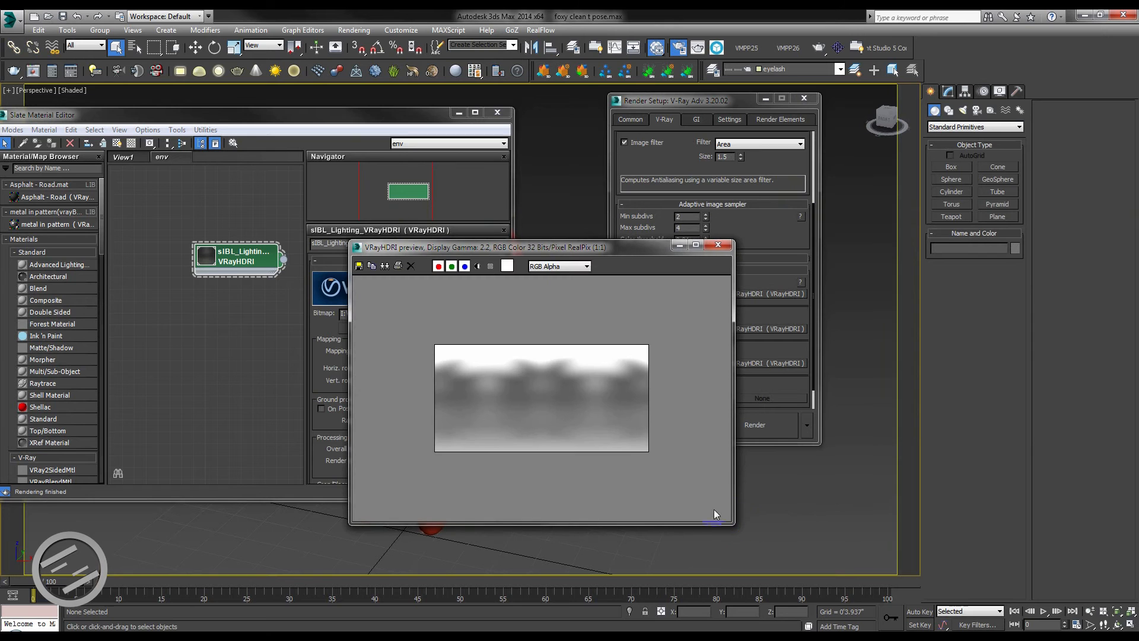
click(719, 246)
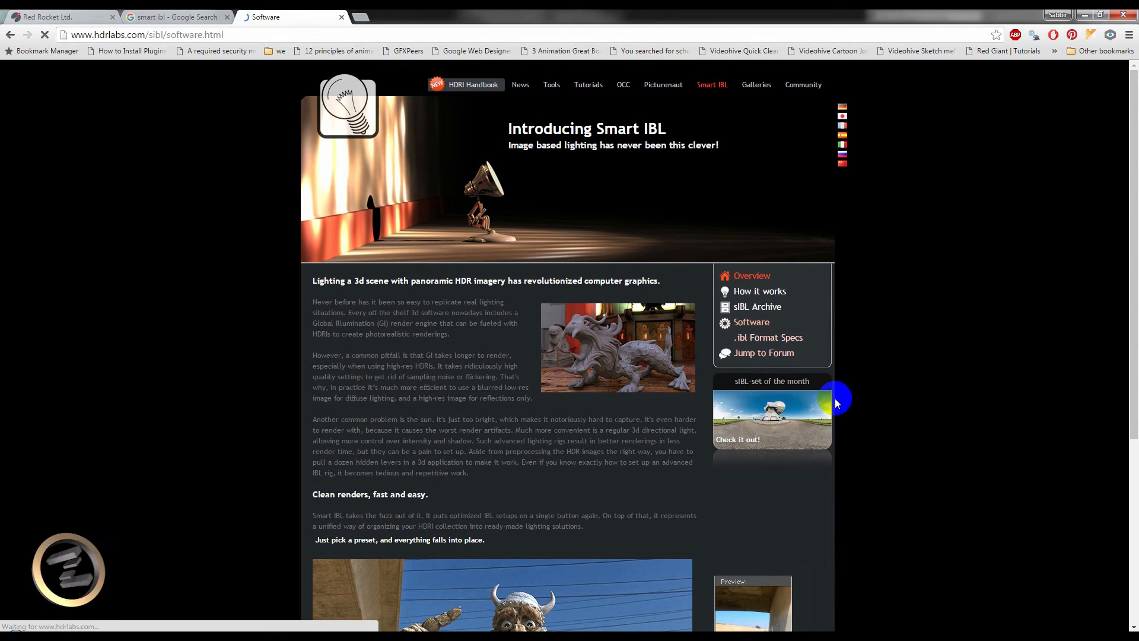
Look through the Smart IBL software page on hdrlabs.com in the browser for the sIBL-GUI application and loader plugins.
scroll(834, 399, down, 3)
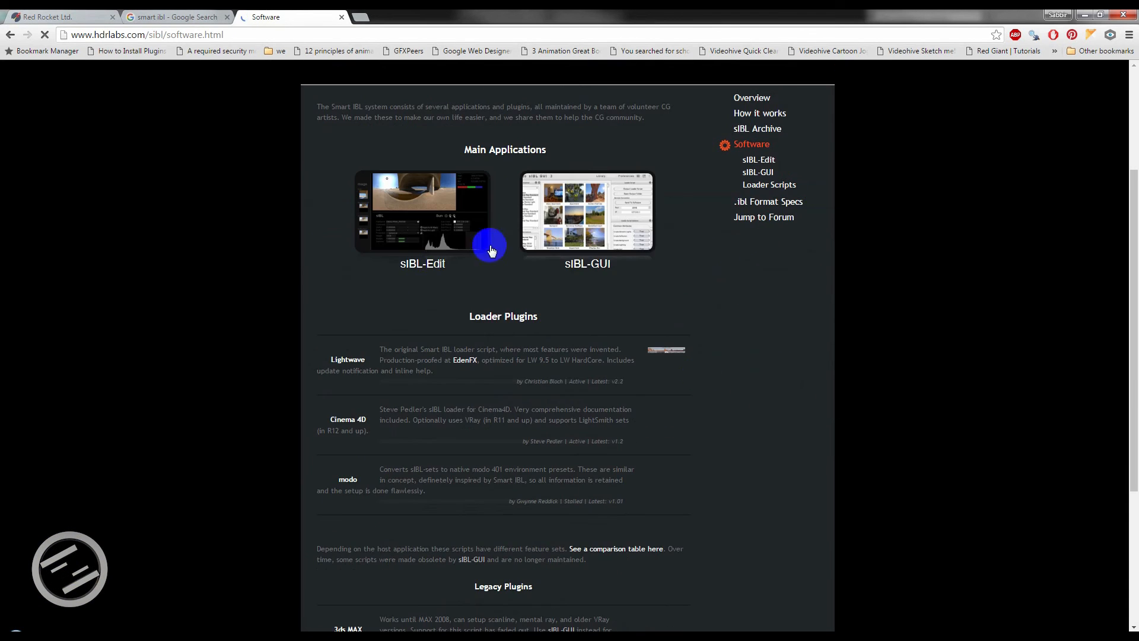
scroll(555, 206, down, 2)
scroll(555, 206, up, 3)
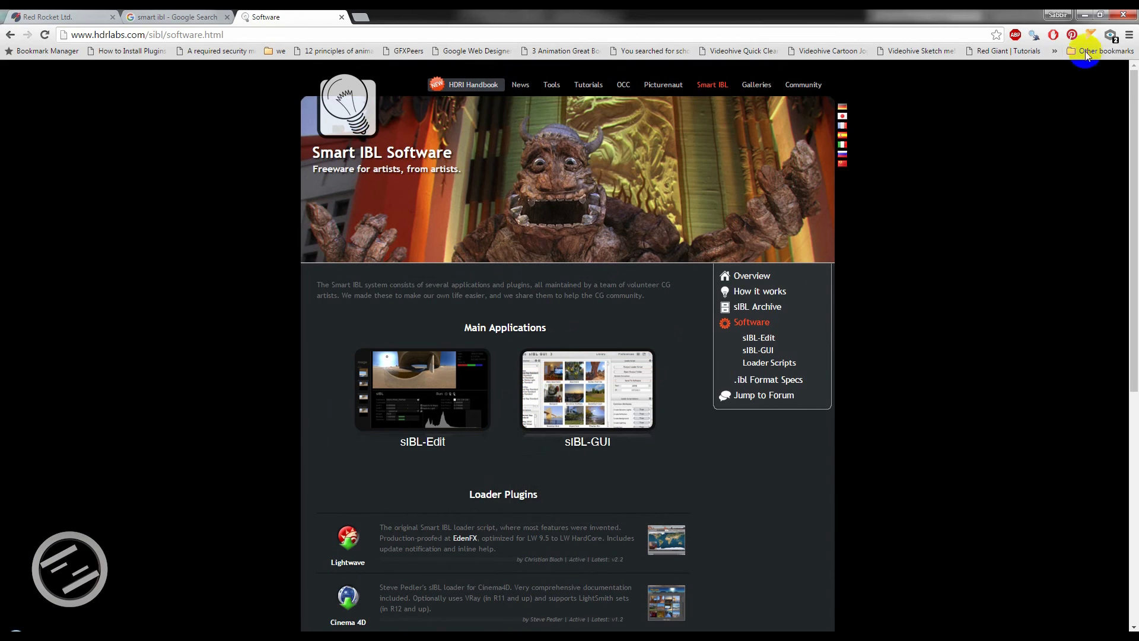
click(1087, 16)
Check the sIBL_GUI preferences in Maya, and send lighting set 08 to the scene with the Maya VRay Dome Light template.
click(38, 80)
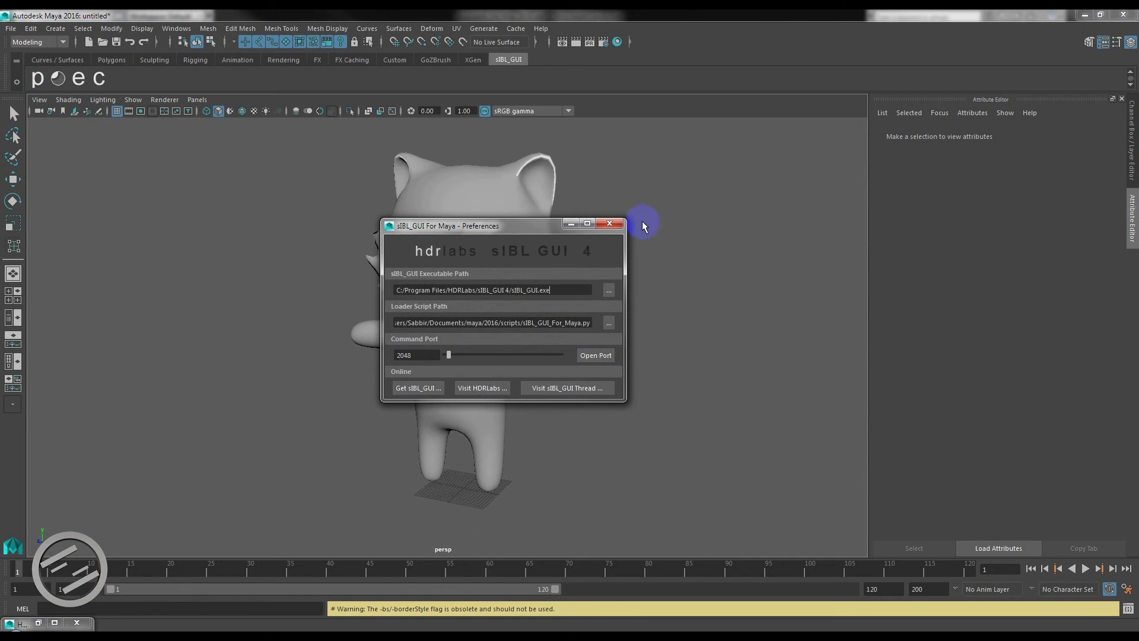
click(610, 224)
click(71, 85)
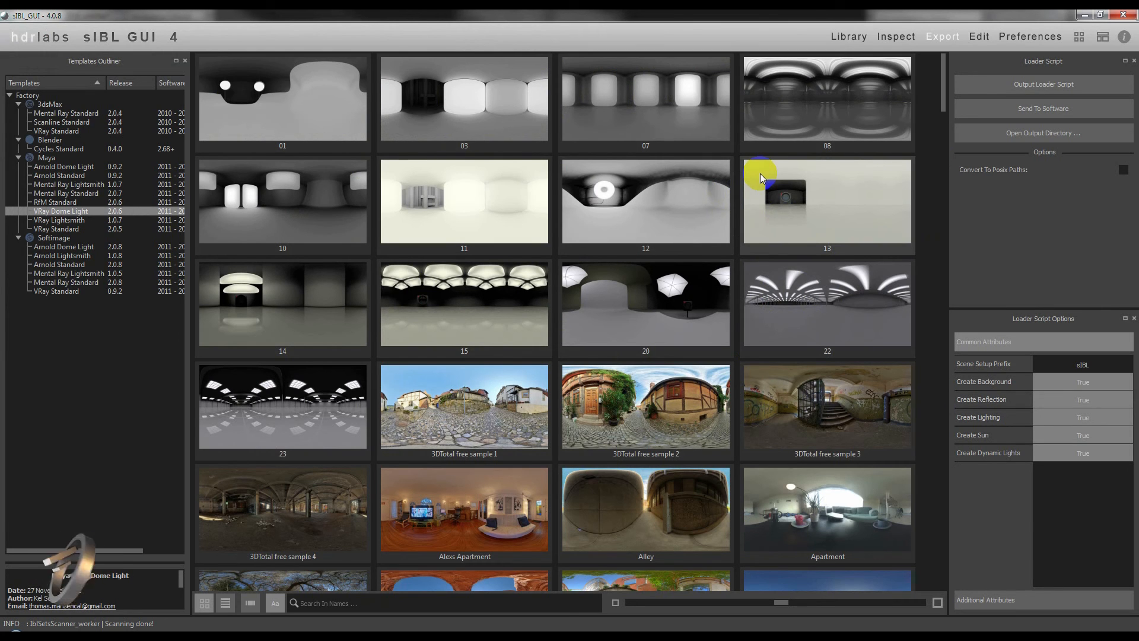
click(789, 143)
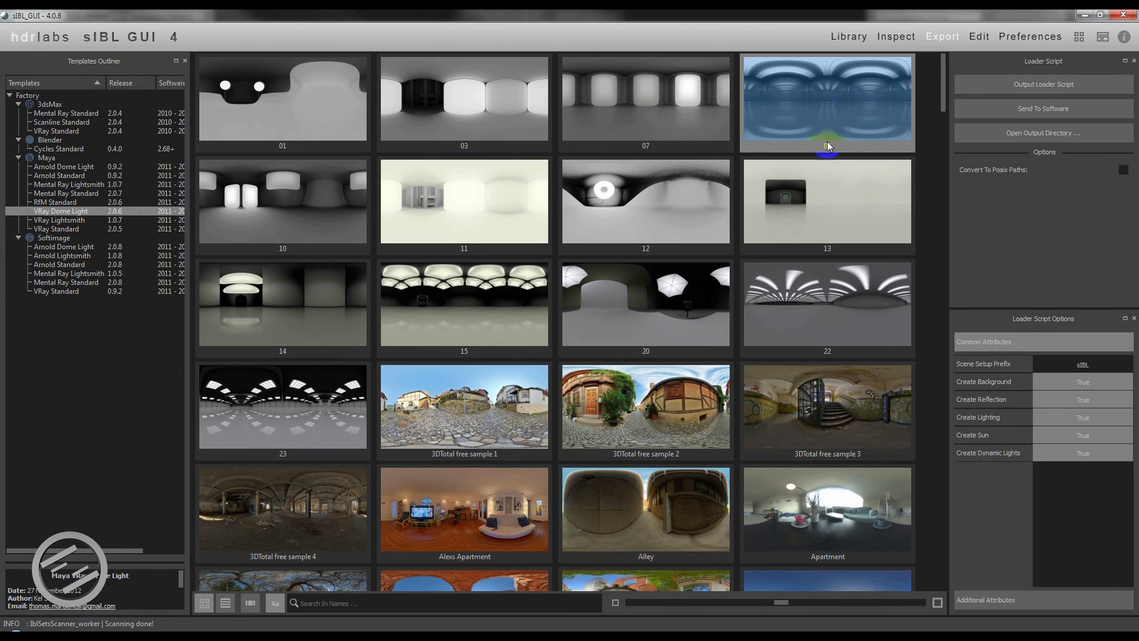
click(1032, 111)
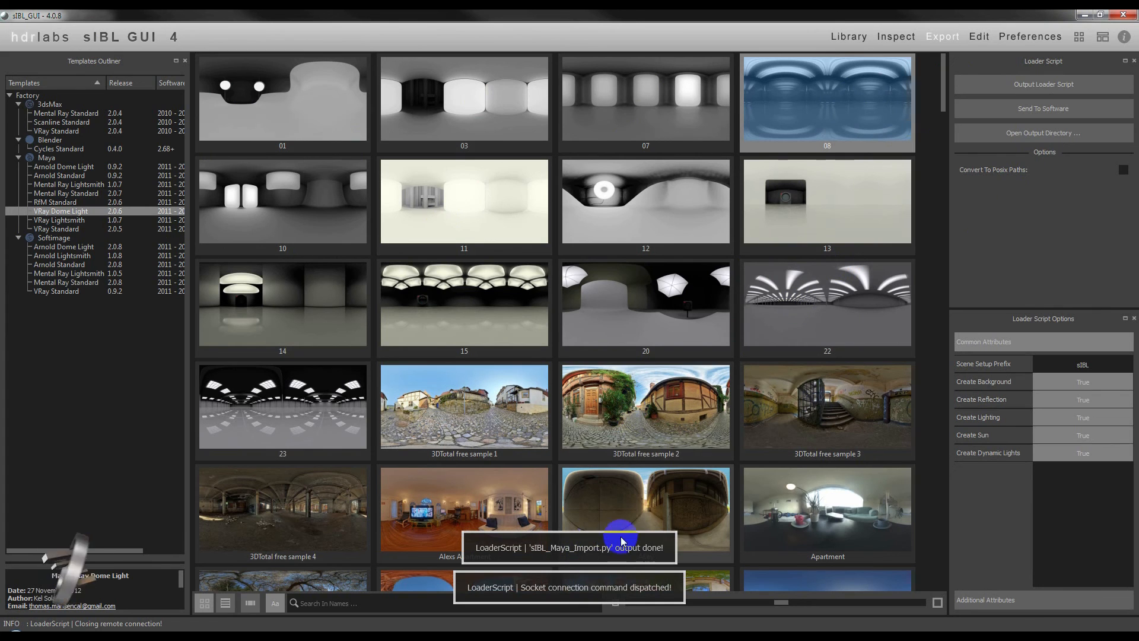
click(1085, 15)
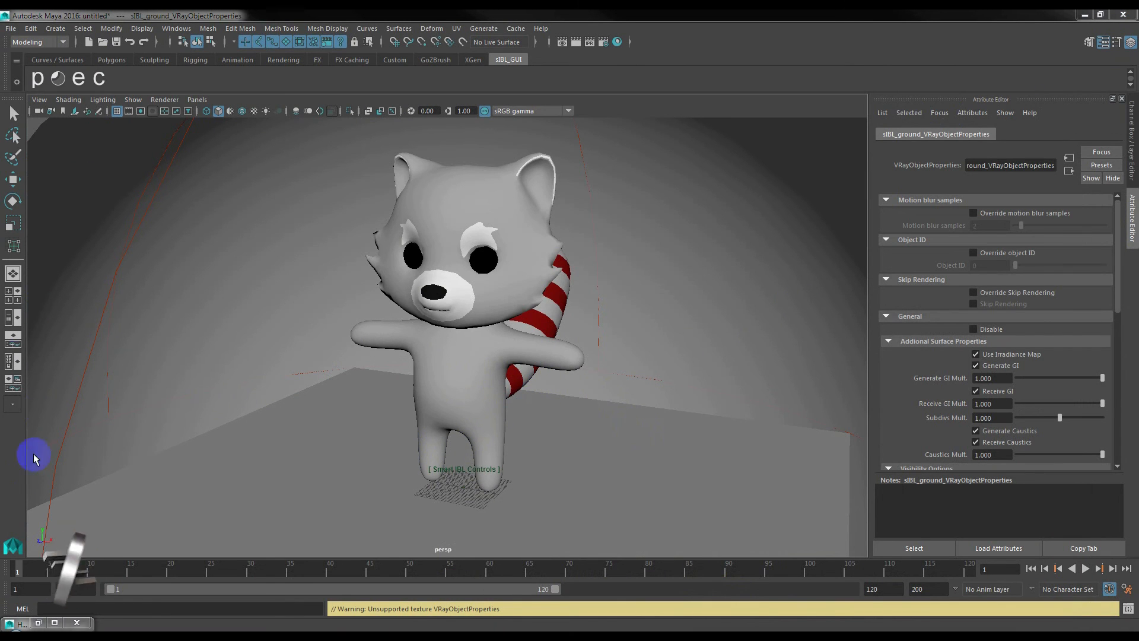
Turn off the Background toggle on sIBL_controls in the sIBL group and render the character with V-Ray.
click(16, 318)
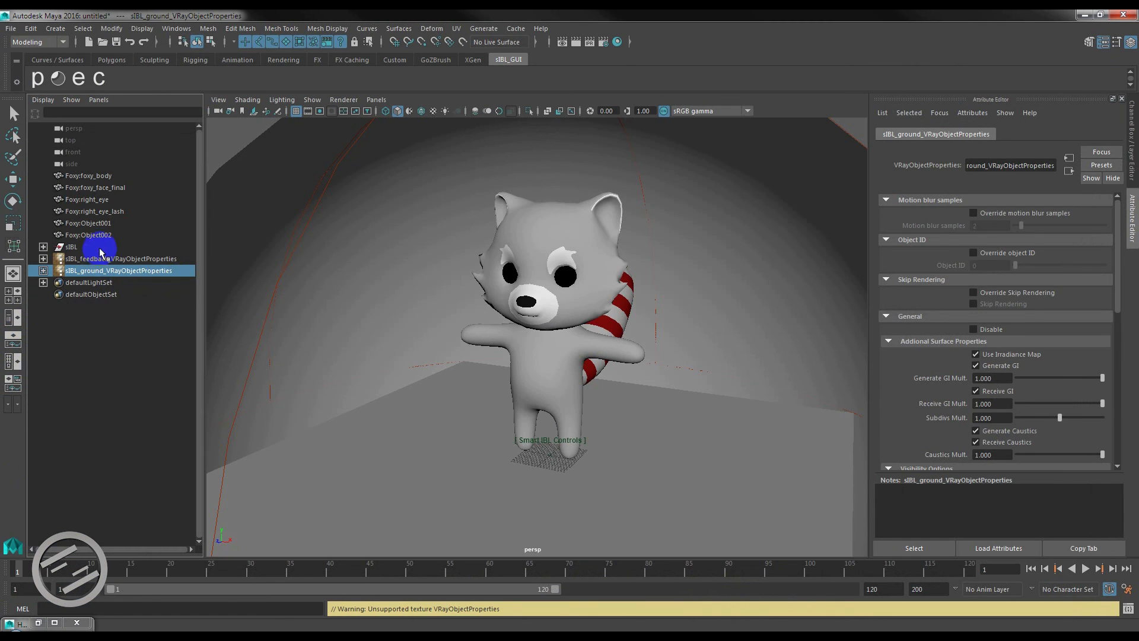
click(44, 249)
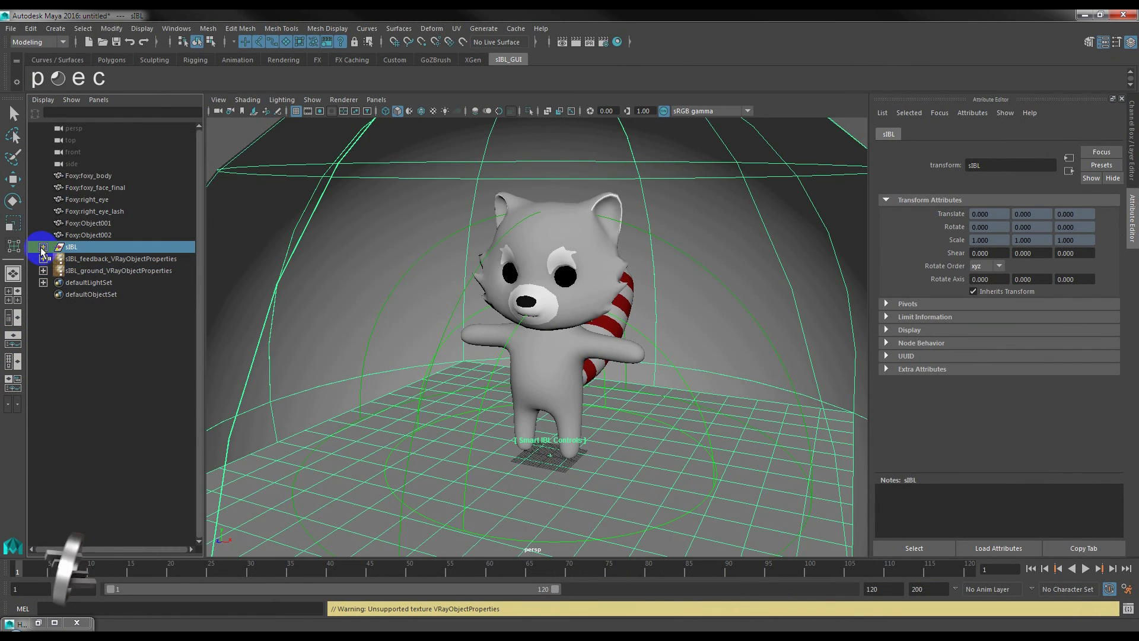
click(43, 248)
click(92, 259)
click(1132, 138)
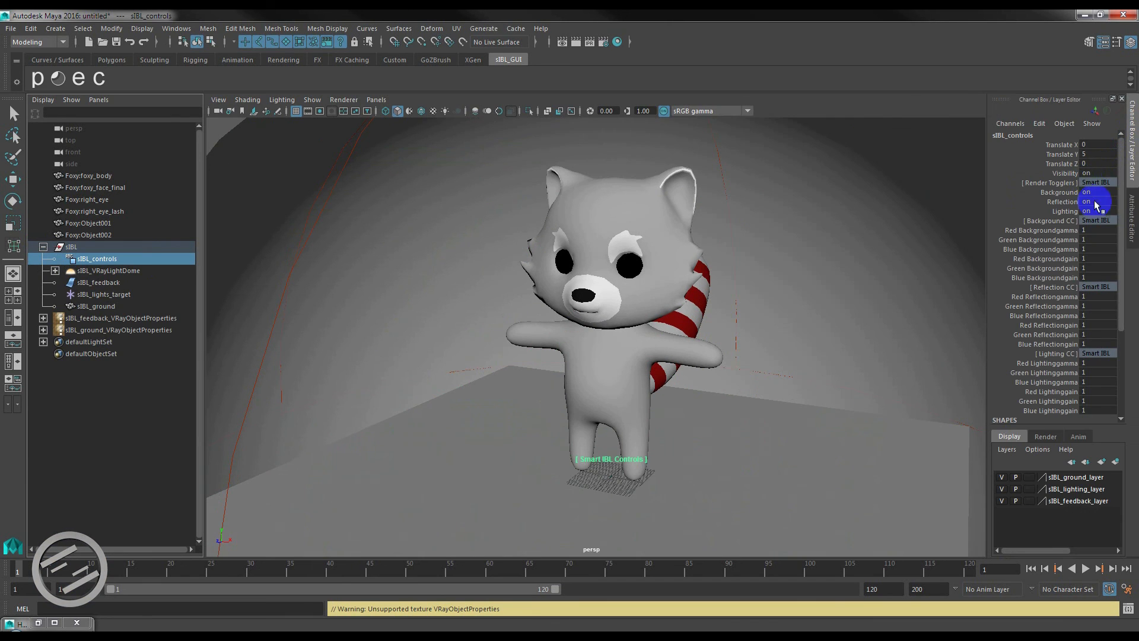
double_click(1111, 193)
text(off)
key(Return)
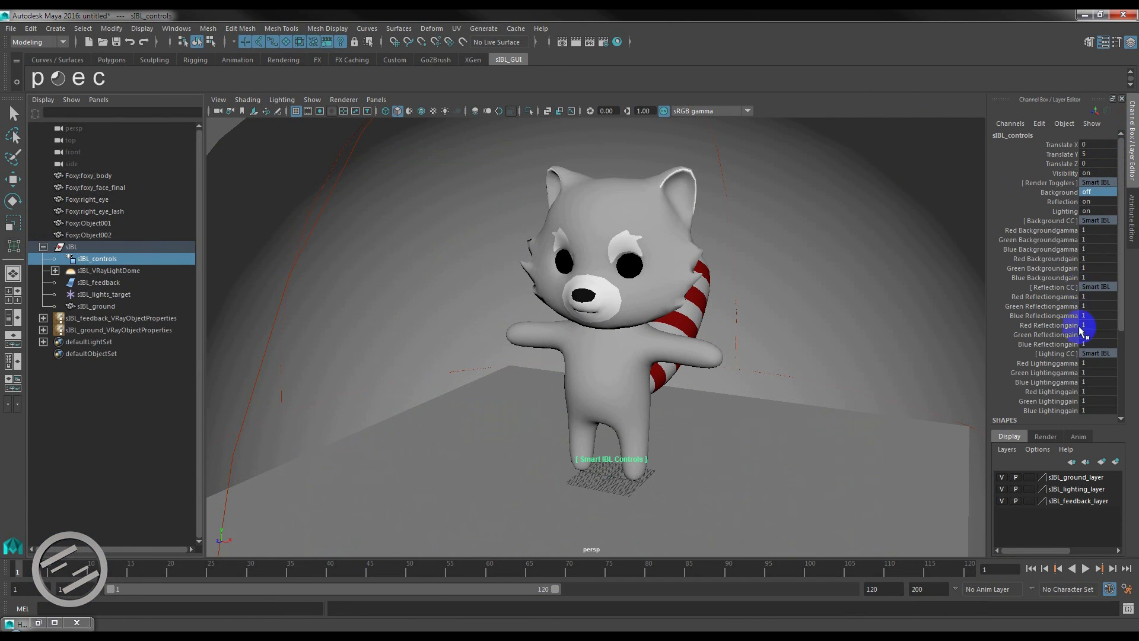
click(574, 44)
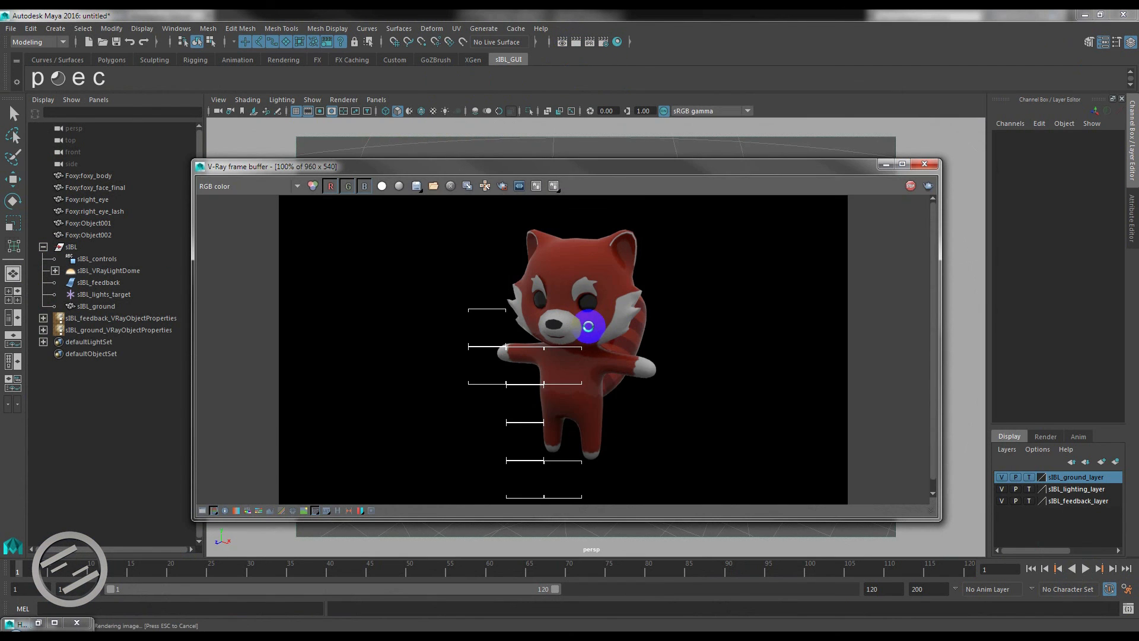